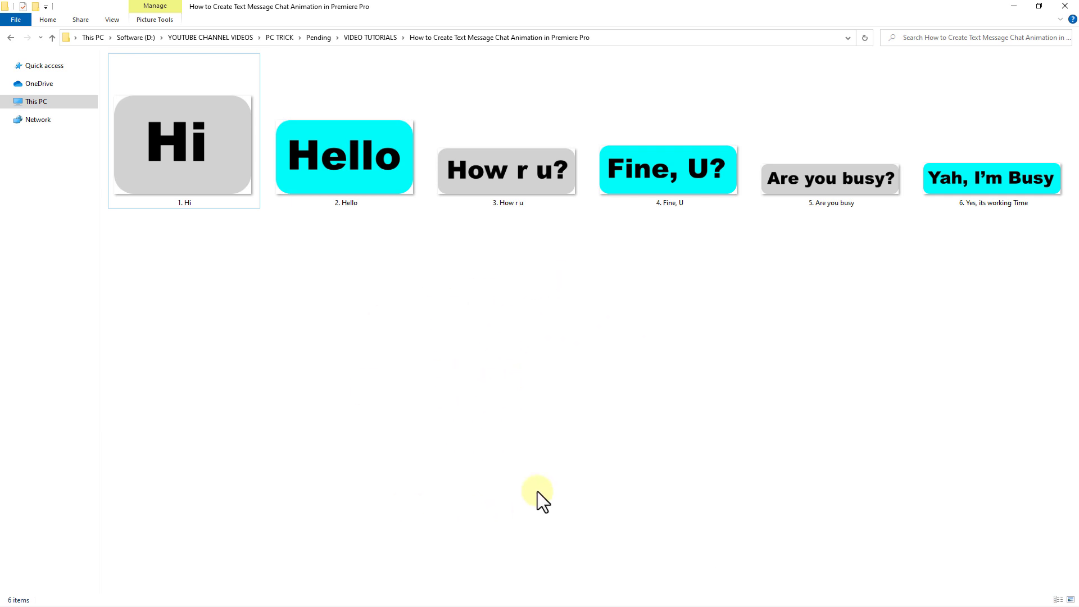
Go through the six chat bubble images in the folder, from 1. Hi to 6. Yes, its working Time.
click(181, 174)
click(352, 170)
click(510, 170)
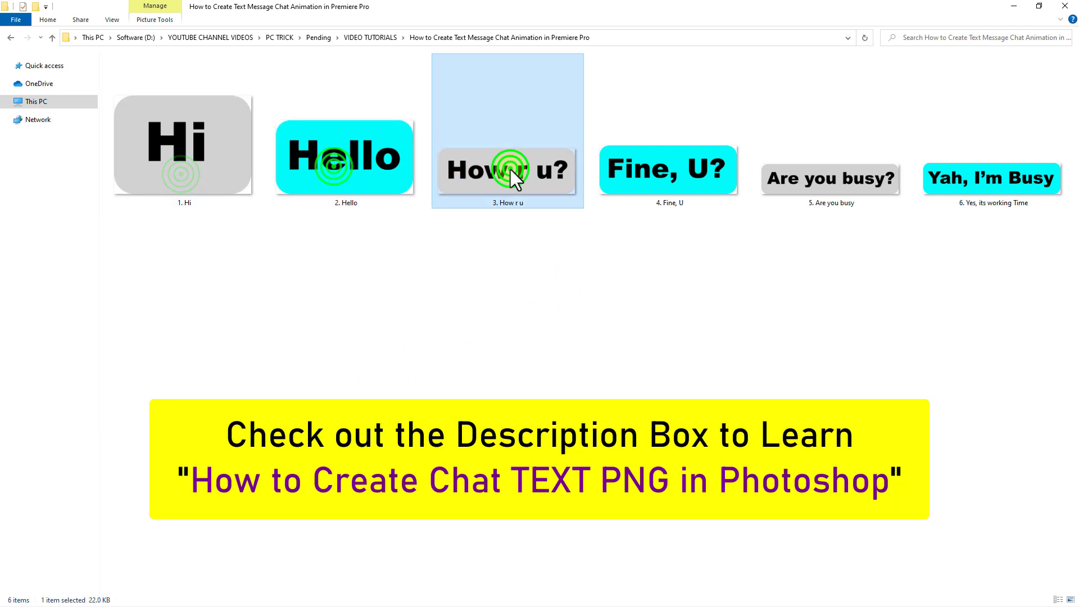
click(673, 195)
click(834, 180)
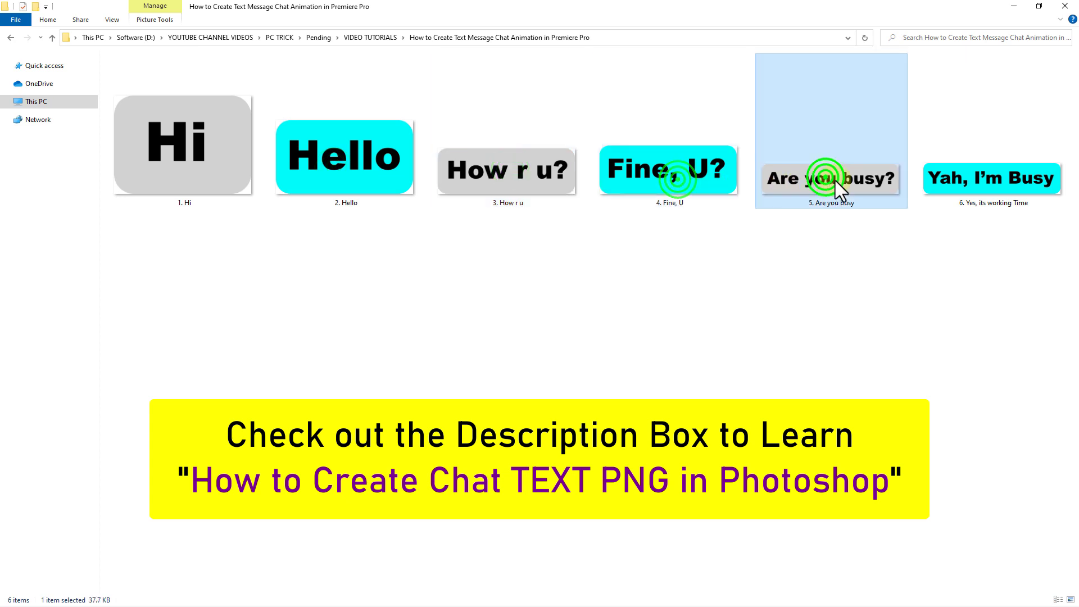
click(980, 185)
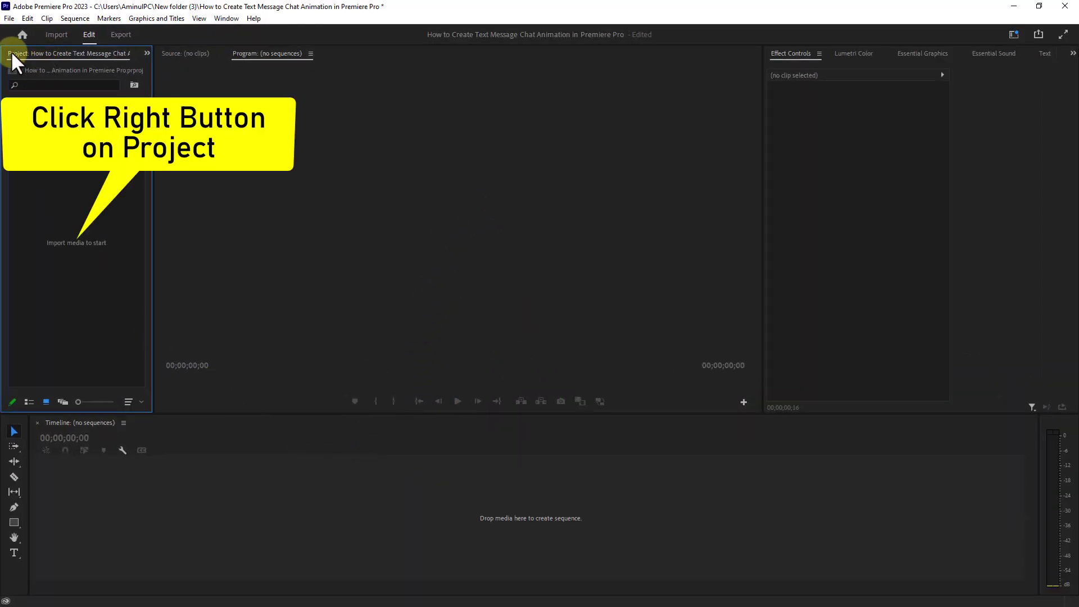
Create a new 1920 × 1080 color matte at 29.97 fps Drop-Frame with square pixels.
right_click(51, 196)
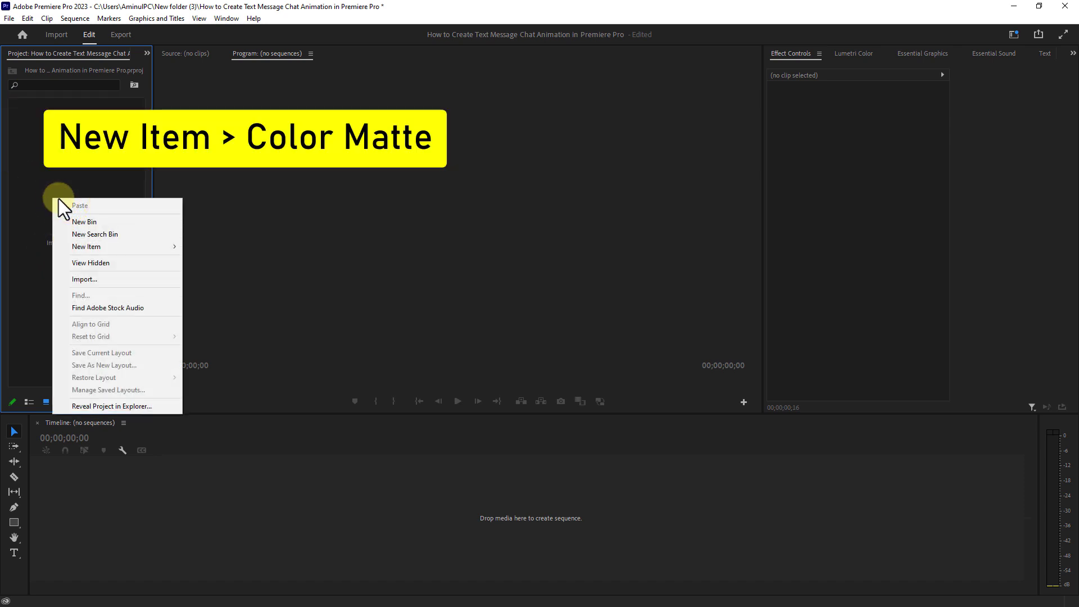
click(87, 246)
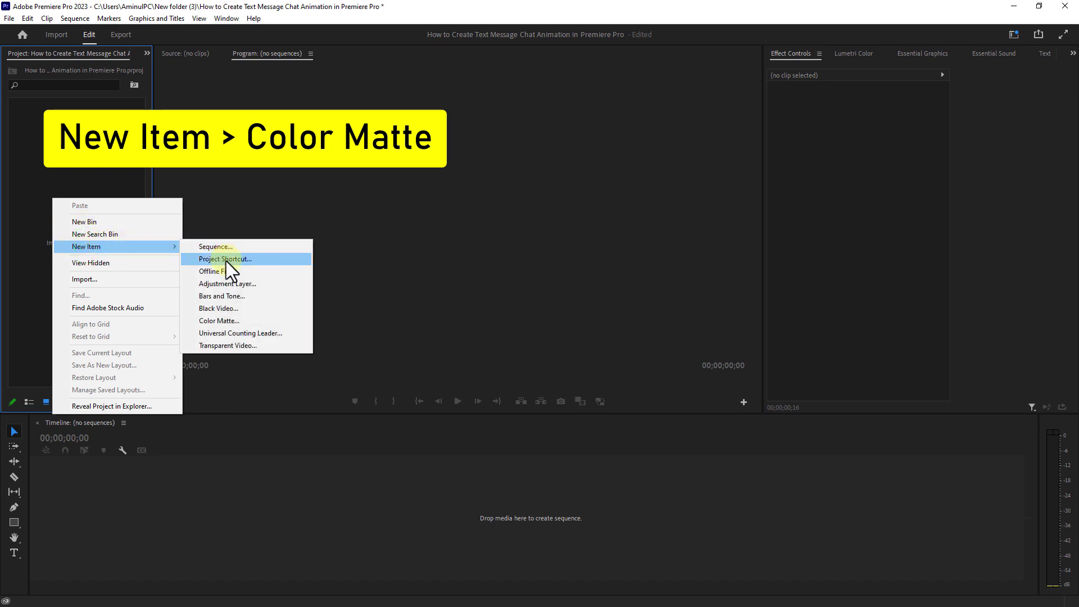
click(220, 321)
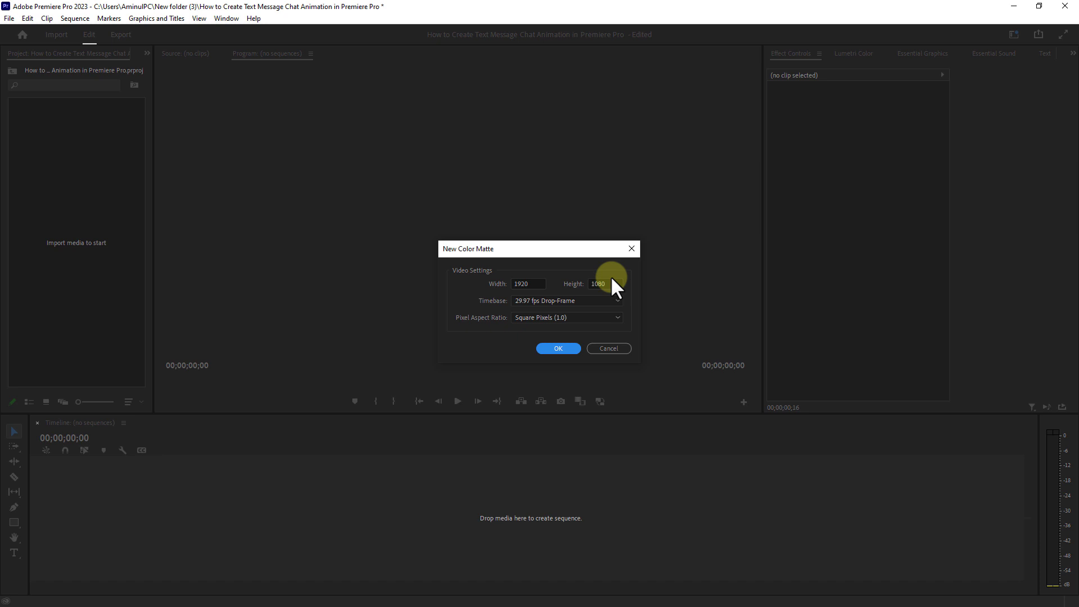
click(555, 345)
Give the matte the bright green color 00FF7E and name it Green Screen.
click(508, 344)
click(562, 263)
drag(561, 262, 561, 283)
drag(523, 330, 553, 396)
drag(556, 284, 561, 295)
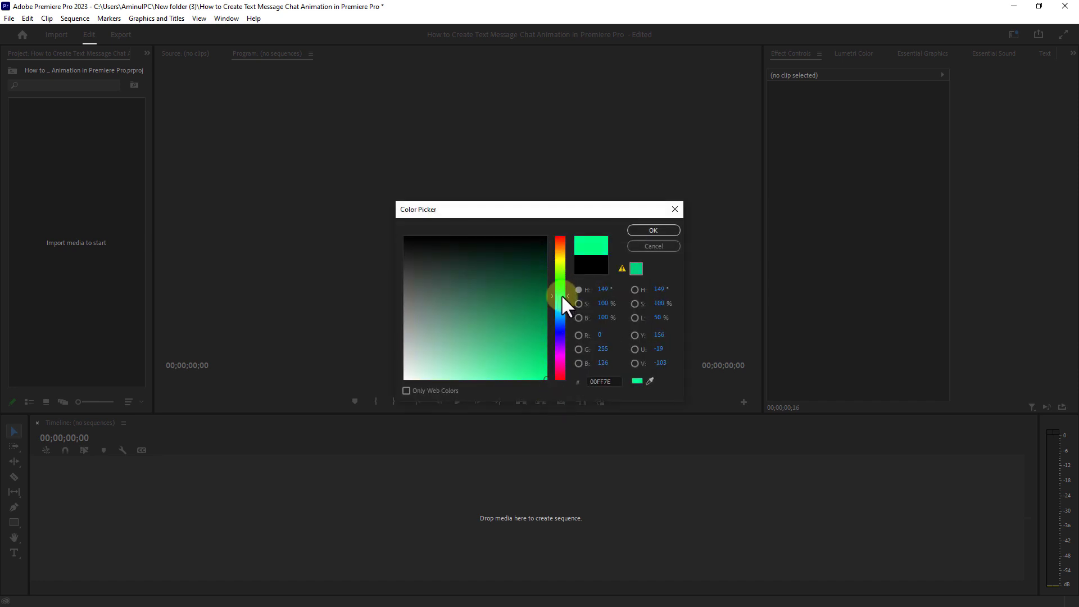
click(646, 231)
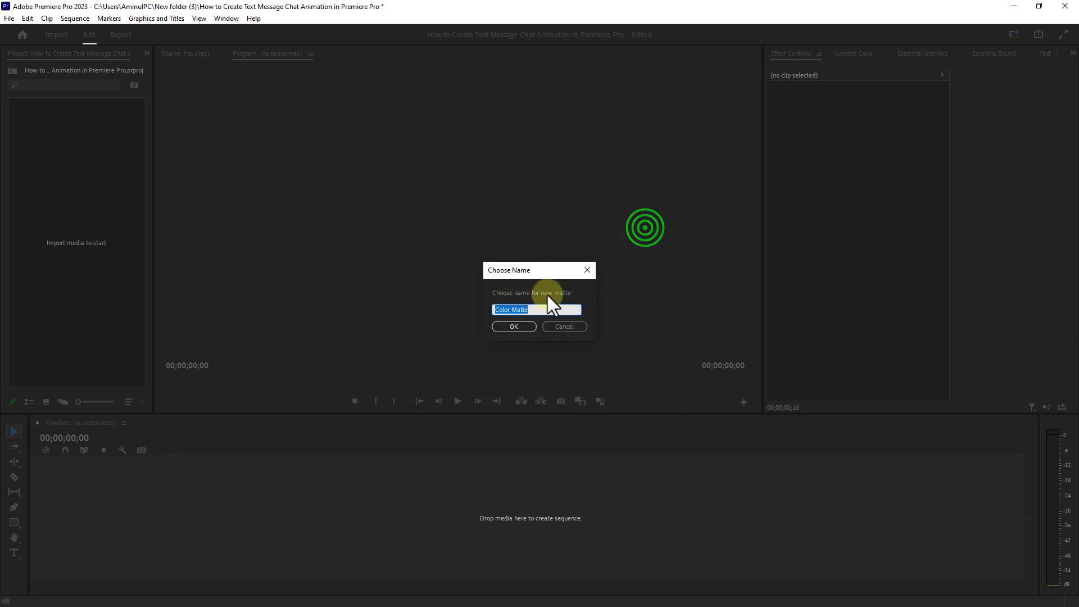
text(Green Screen)
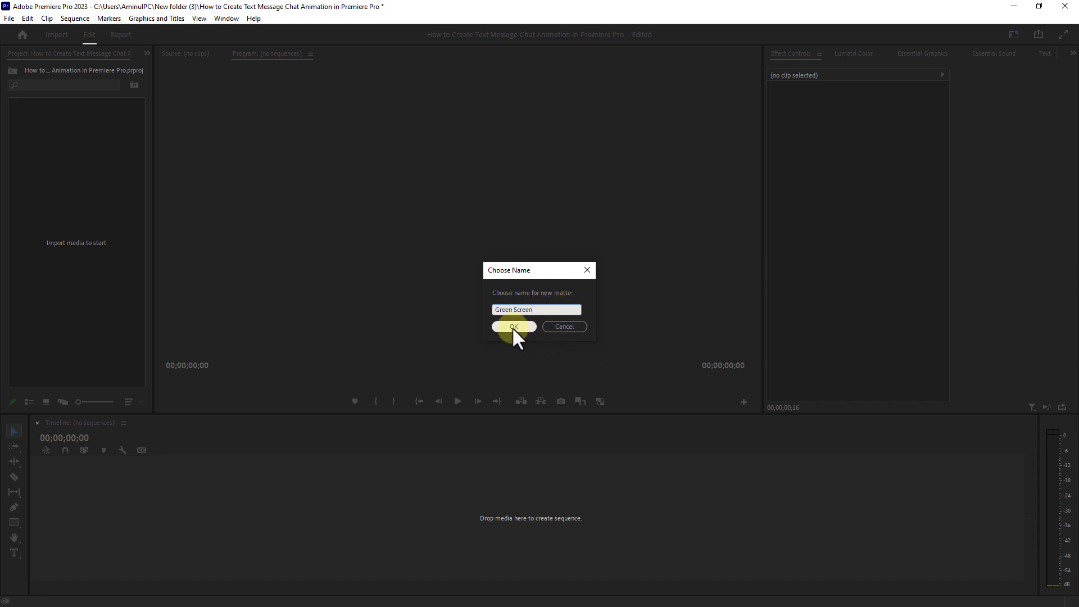
click(514, 326)
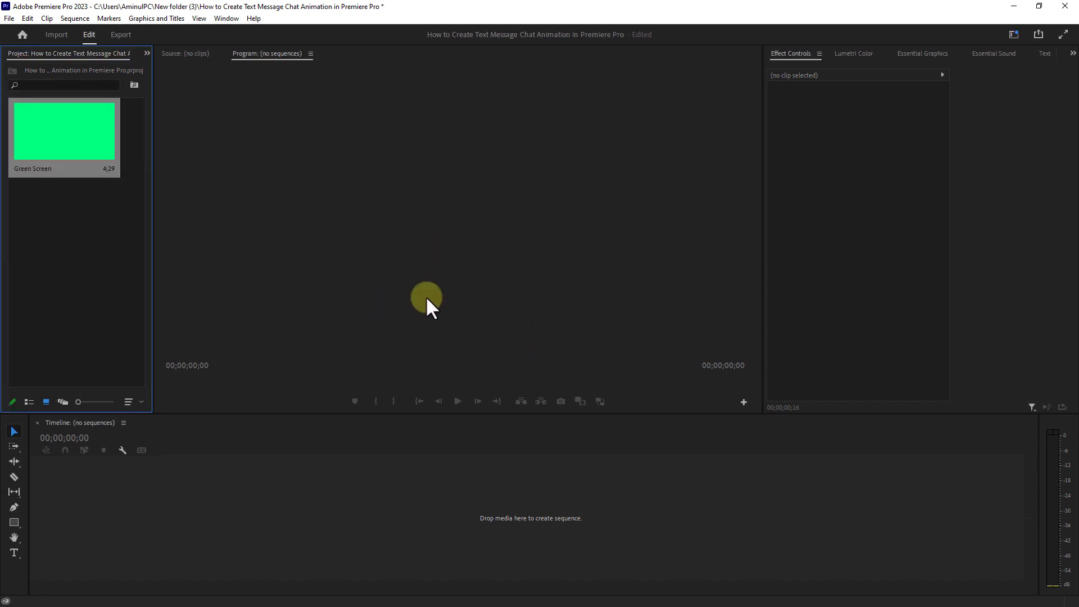
Place the Green Screen matte at the start of track V1 and extend it to about 15 seconds.
drag(51, 128, 152, 494)
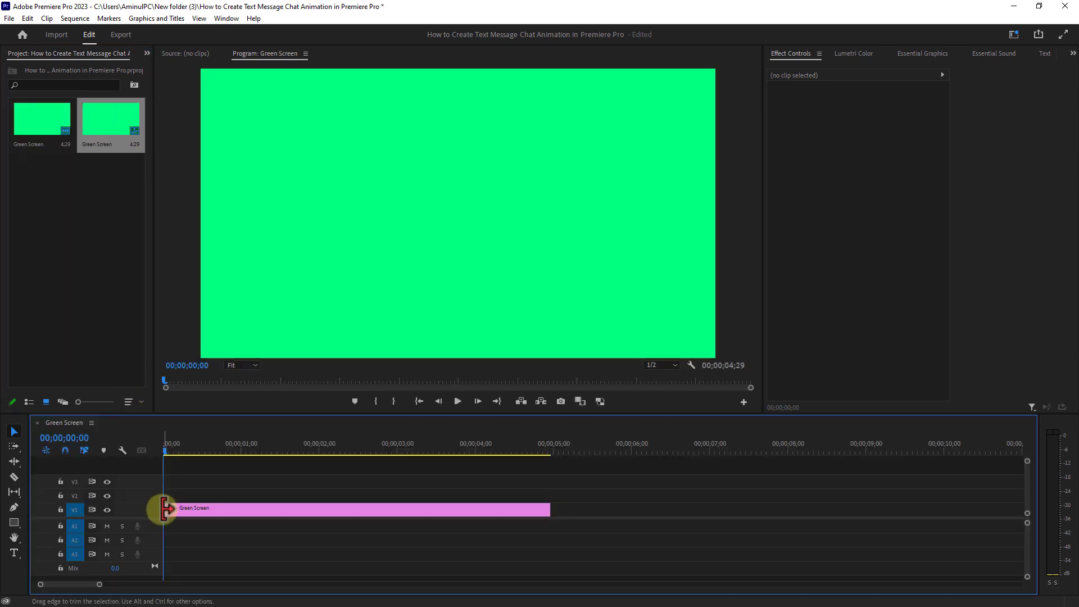
drag(99, 584, 135, 585)
drag(362, 559, 769, 562)
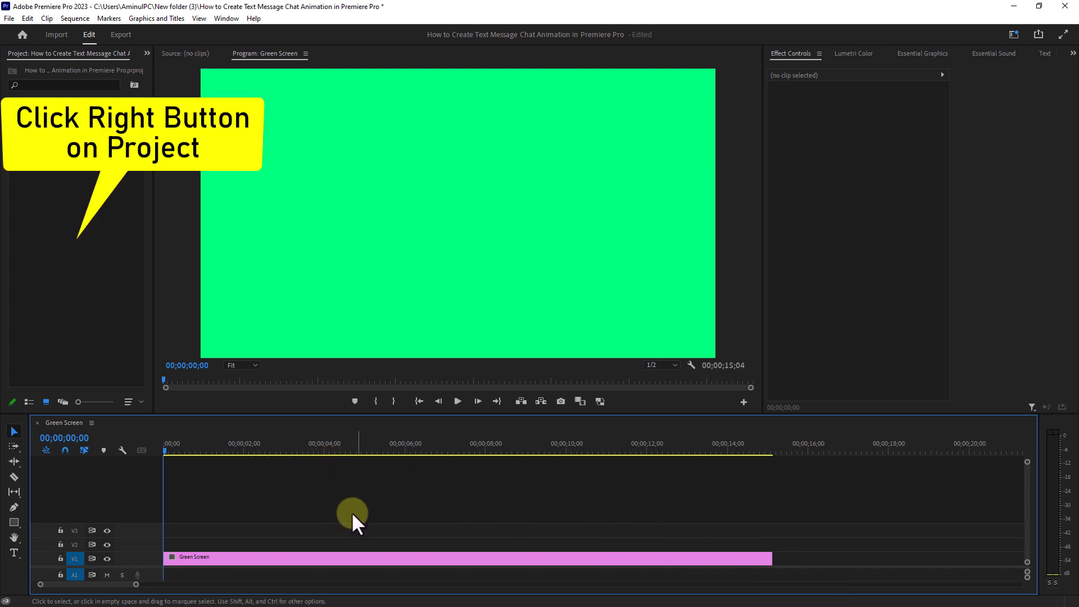
Import all six chat bubble images into the project.
click(68, 249)
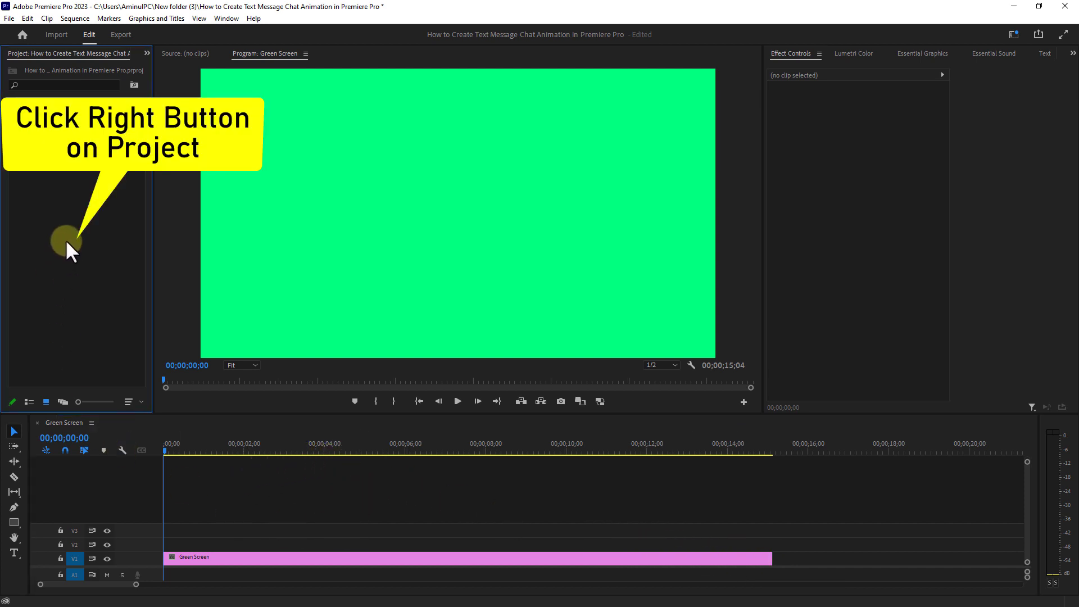
right_click(65, 240)
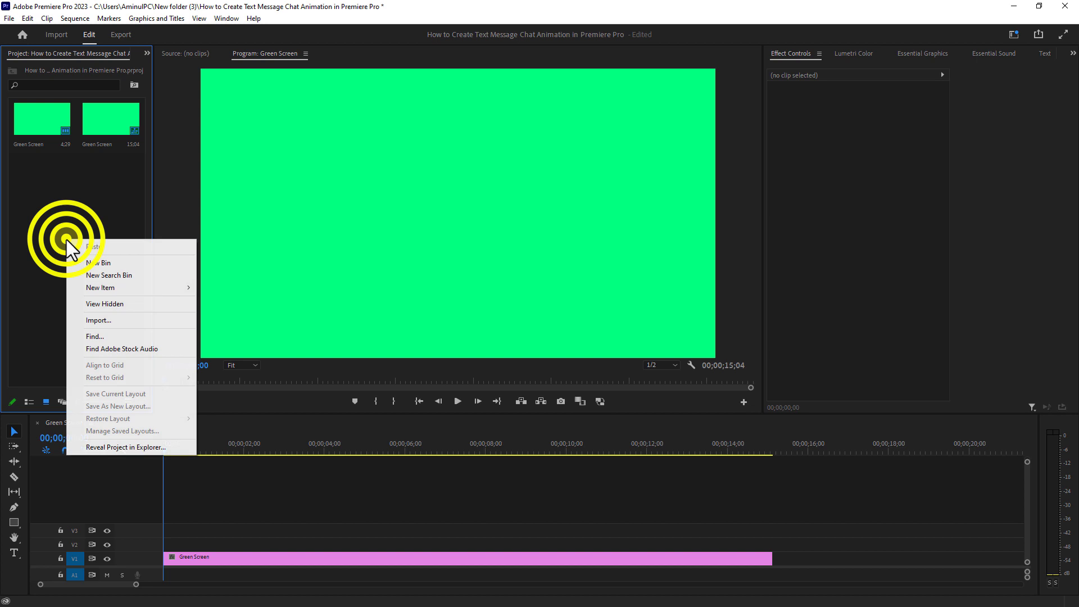
click(106, 319)
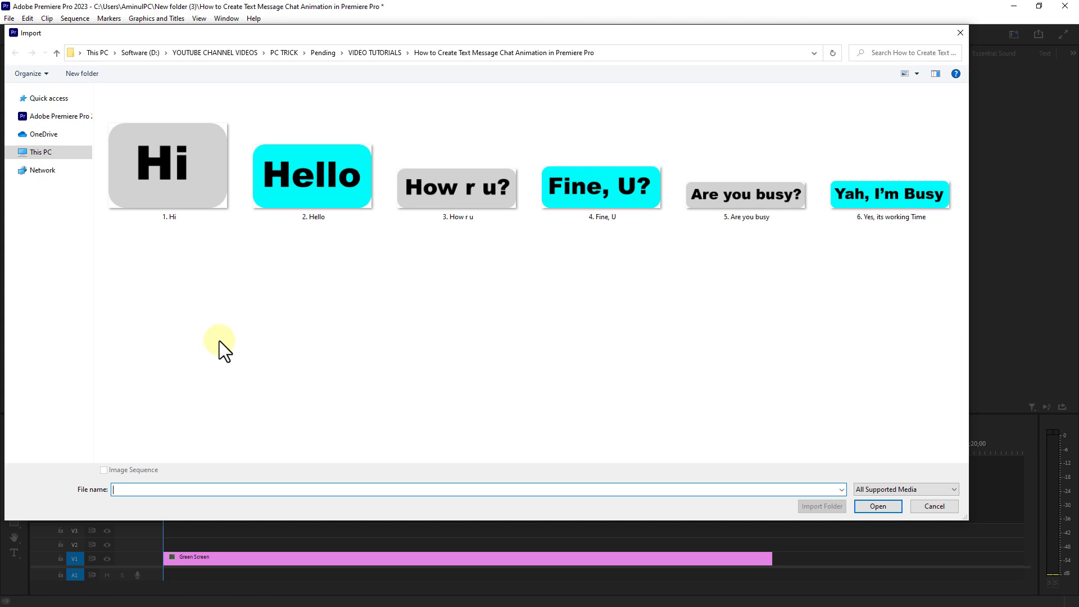
drag(150, 348, 921, 174)
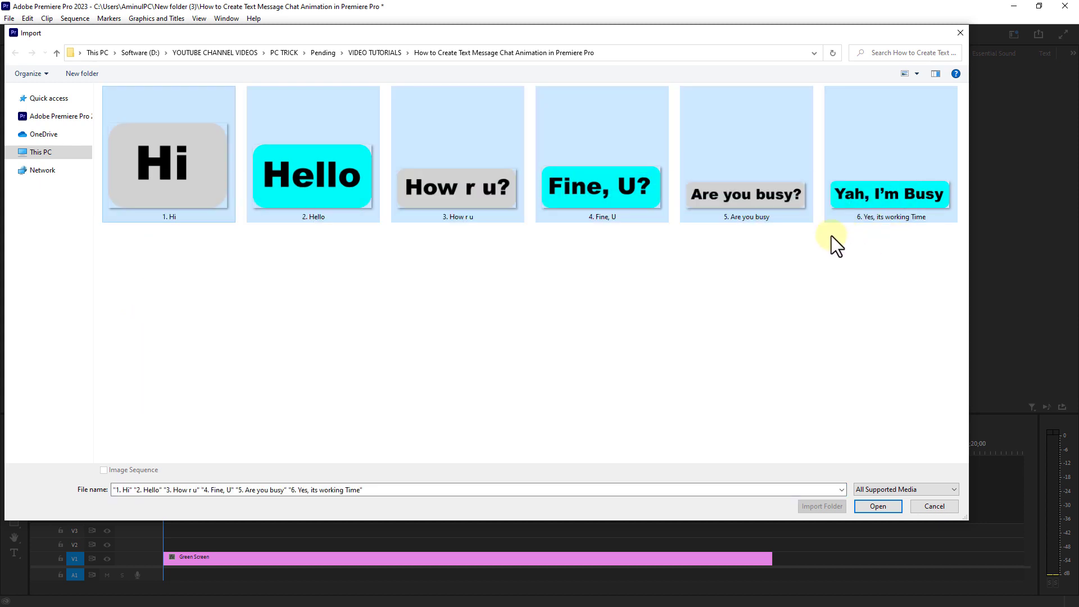
click(877, 505)
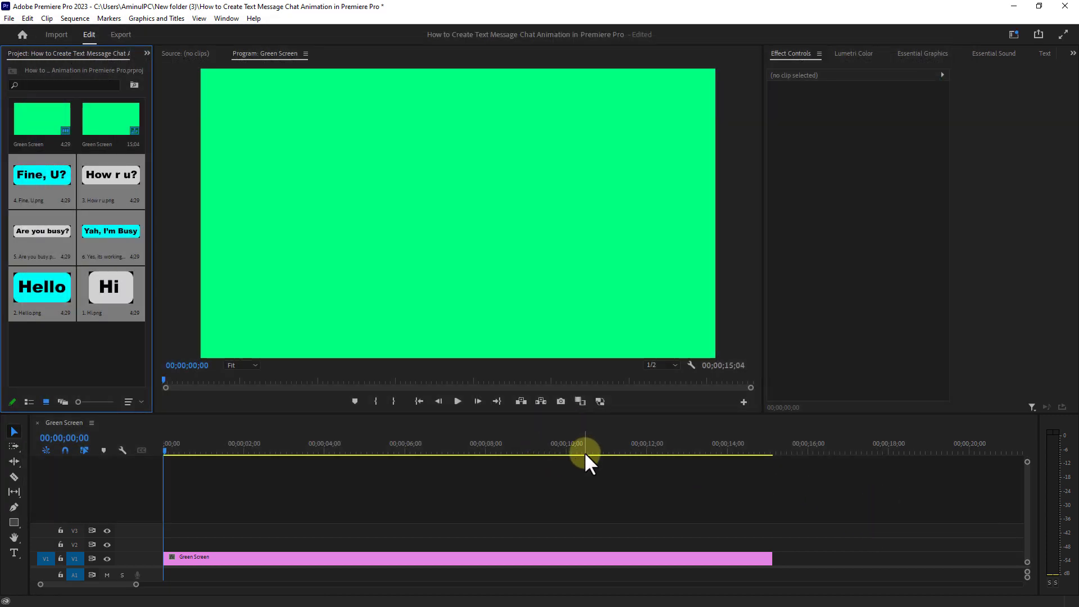
Place 1. Hi.png on track V2, starting at 00;00;00;20 and ending together with the Green Screen clip.
click(63, 350)
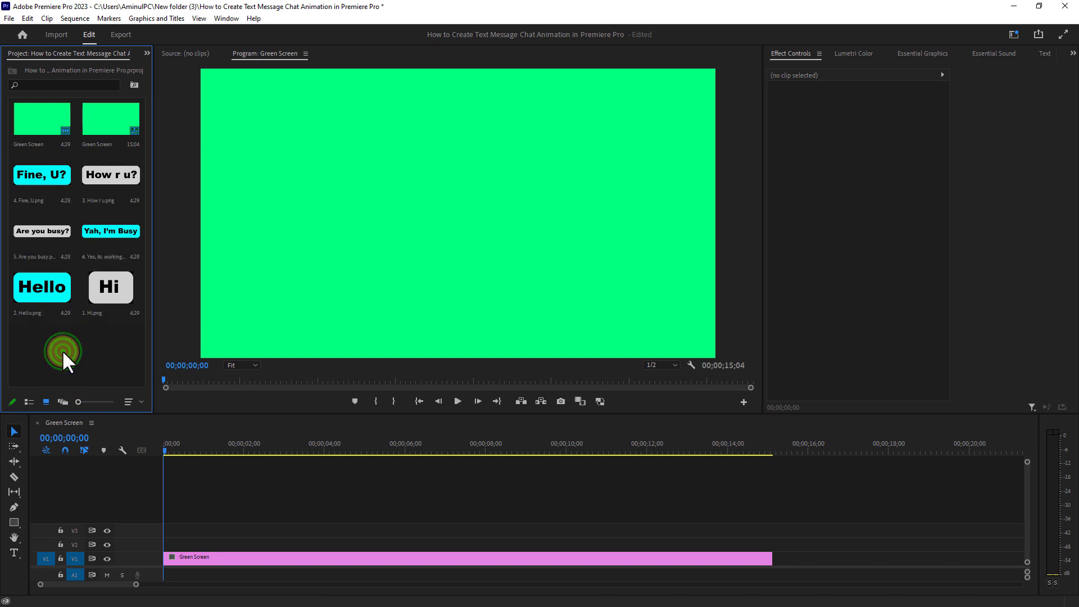
click(110, 289)
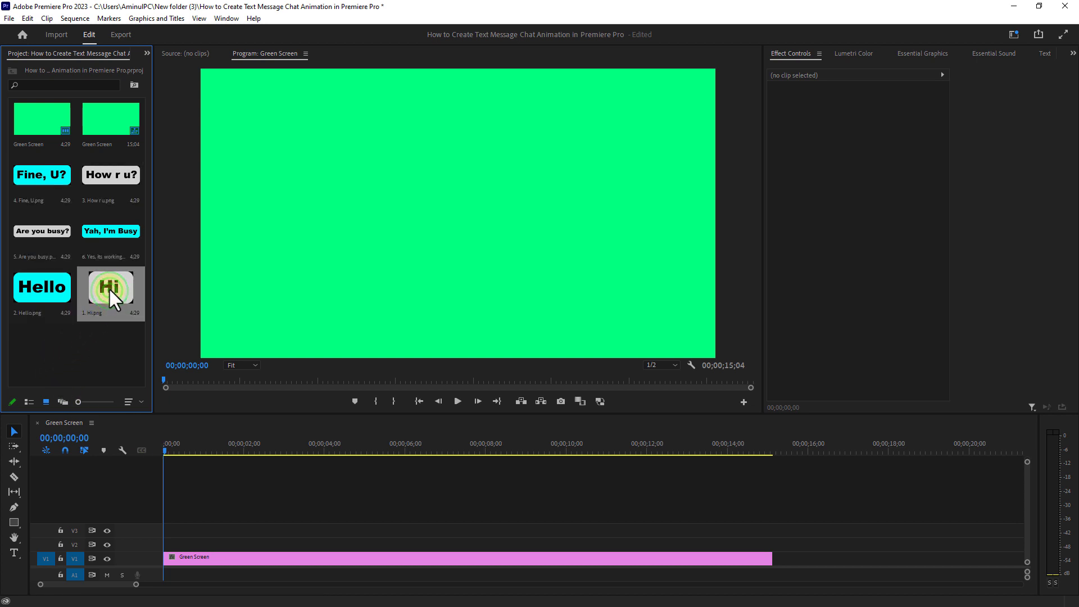
drag(109, 287, 207, 545)
drag(386, 543, 761, 556)
drag(166, 449, 190, 449)
drag(136, 585, 119, 585)
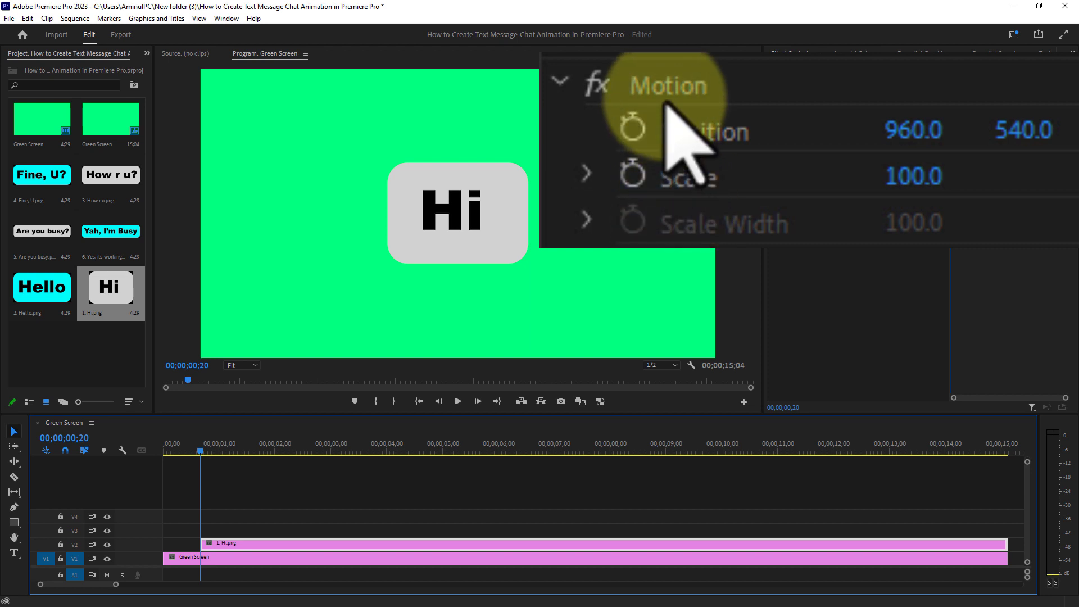
Set the Hi bubble's scale to 40 and its position to 502, 988.
click(666, 79)
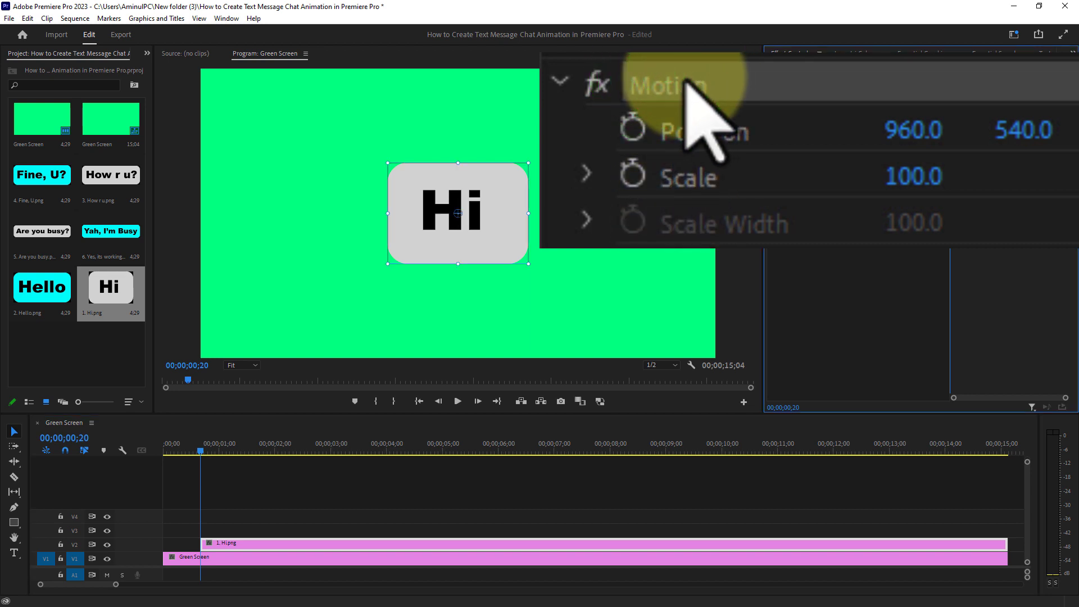
click(686, 193)
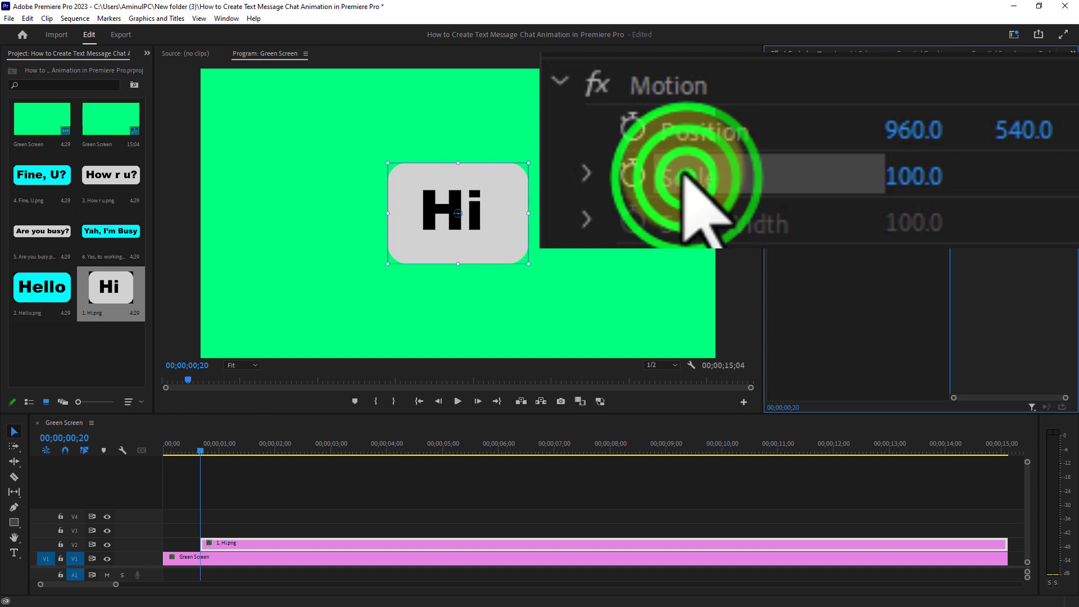
click(916, 175)
text(40)
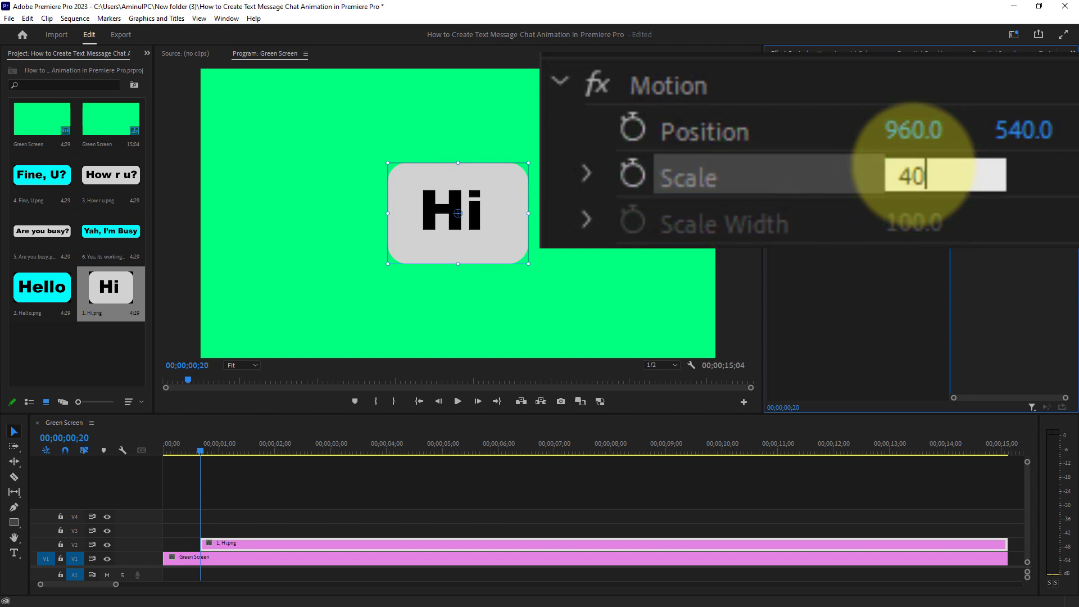
key(Return)
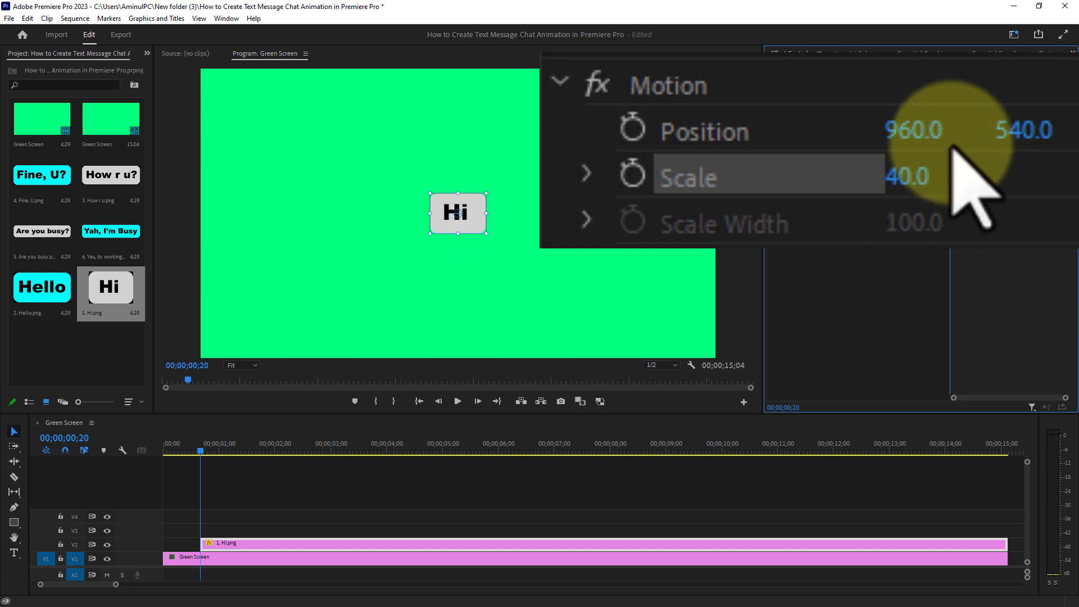
drag(908, 132, 650, 132)
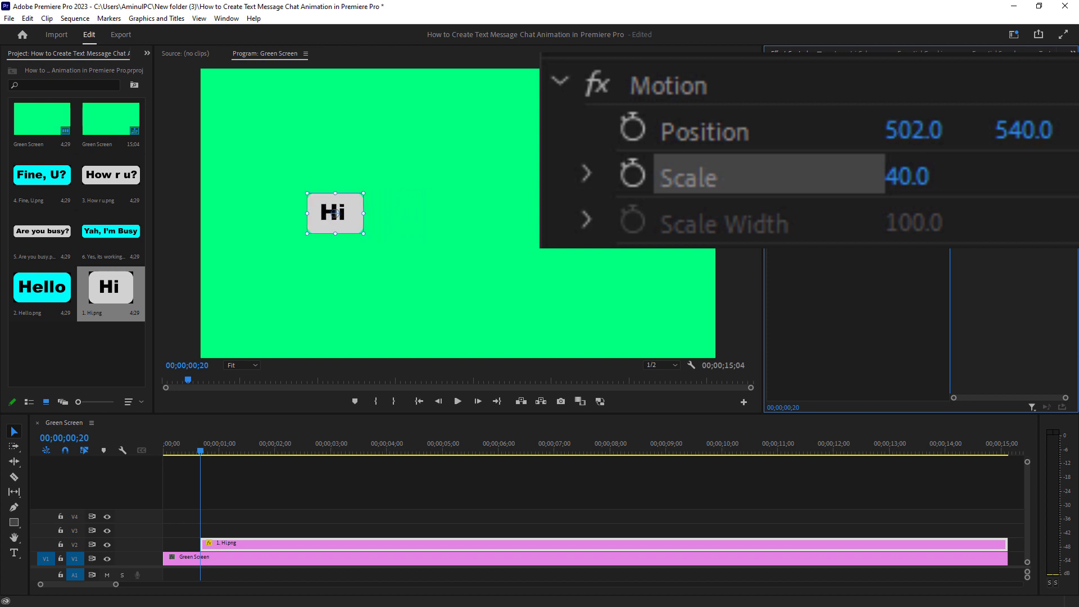
drag(1024, 128, 1078, 128)
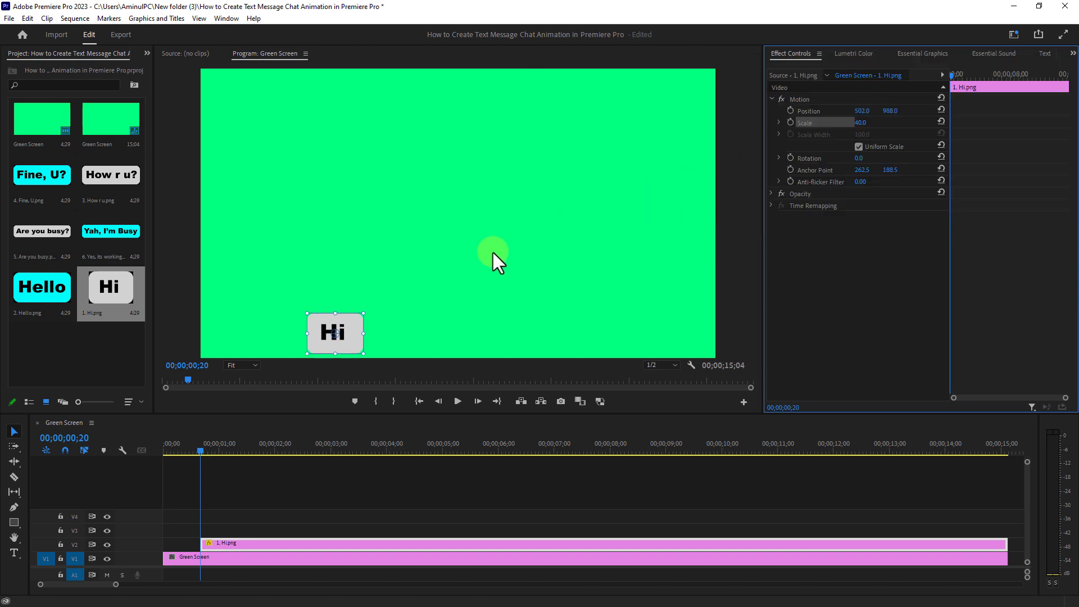
With the playhead at 00;00;02;21, show the rulers and add guides along the Hi bubble's top and left edges.
drag(201, 448, 315, 451)
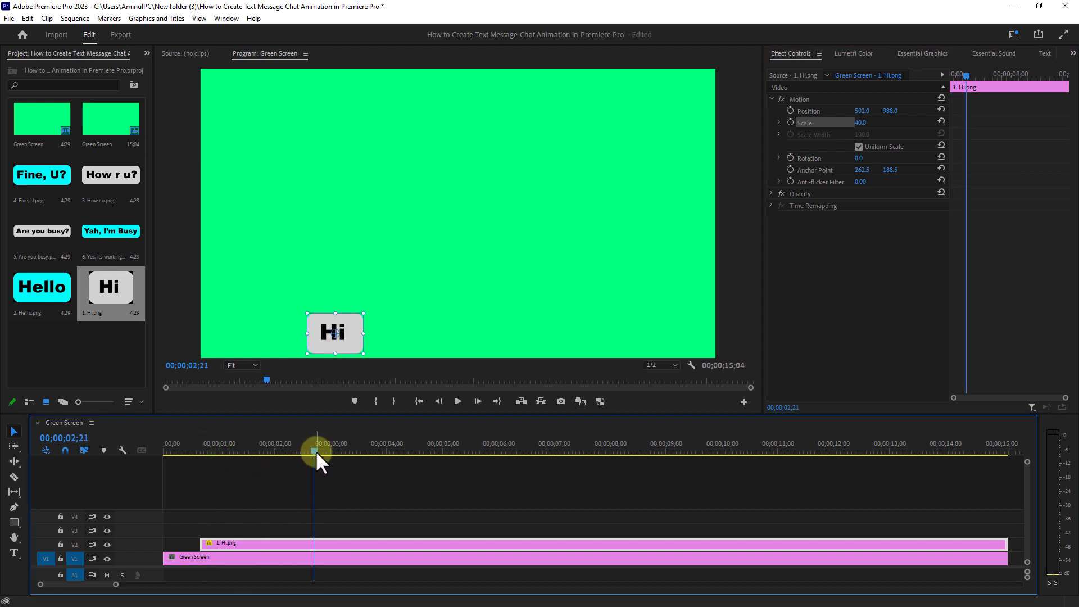
click(410, 171)
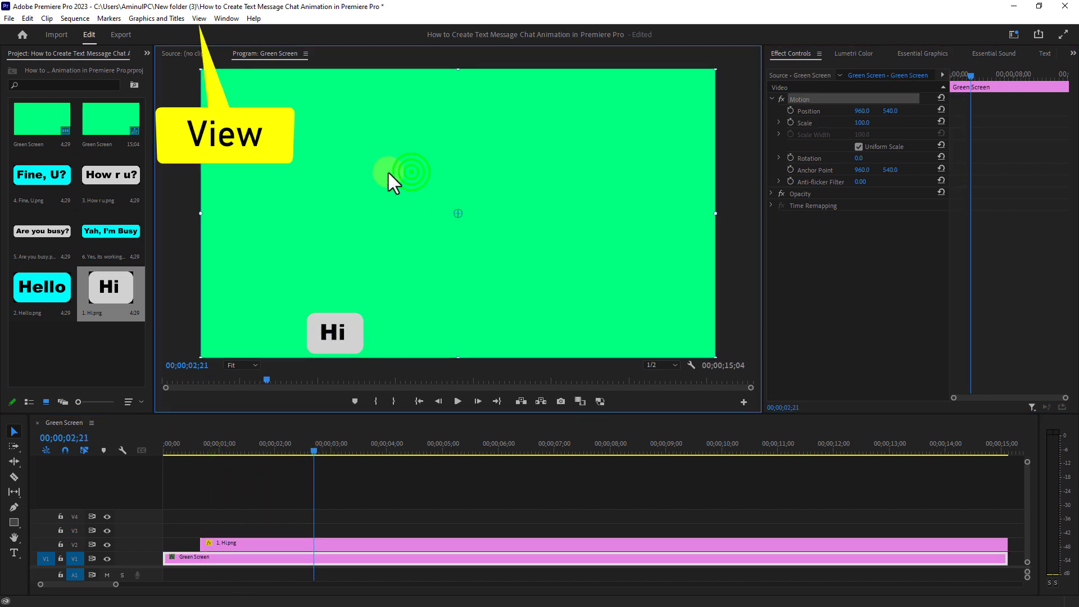
click(200, 19)
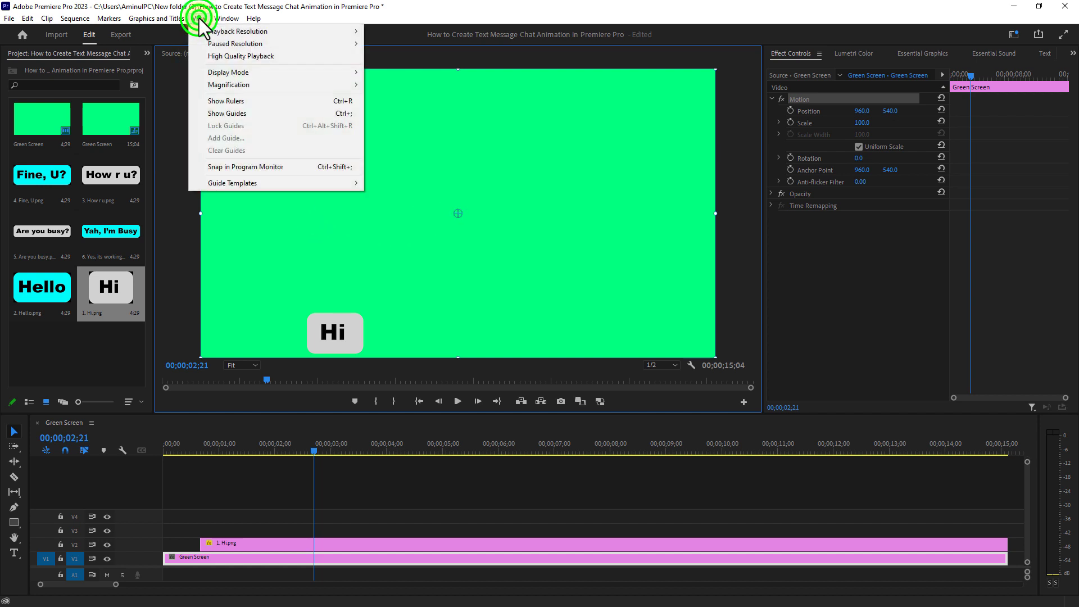
click(220, 100)
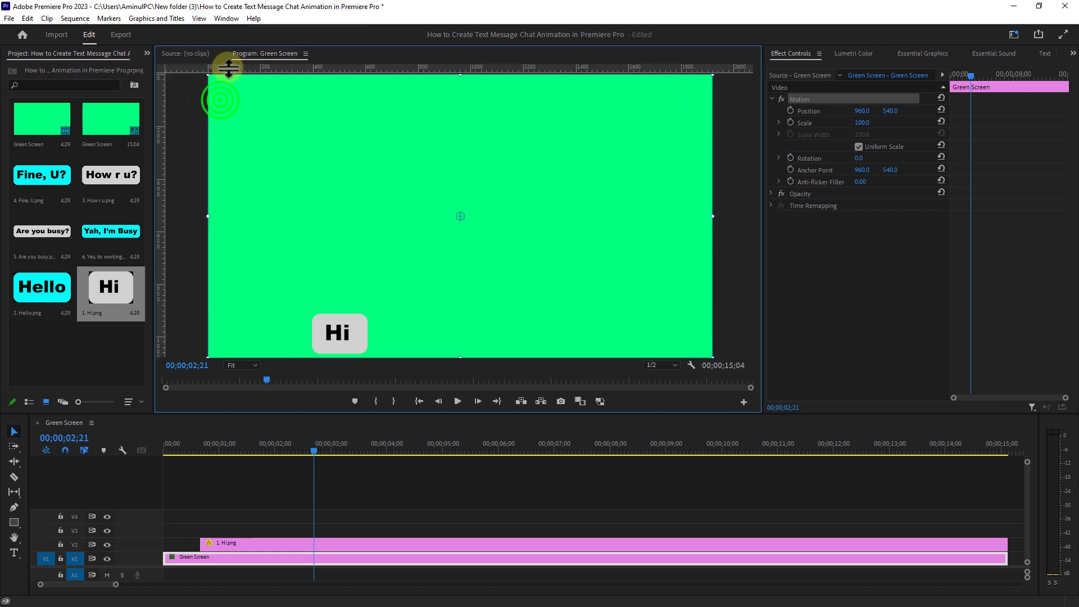
drag(308, 66, 309, 307)
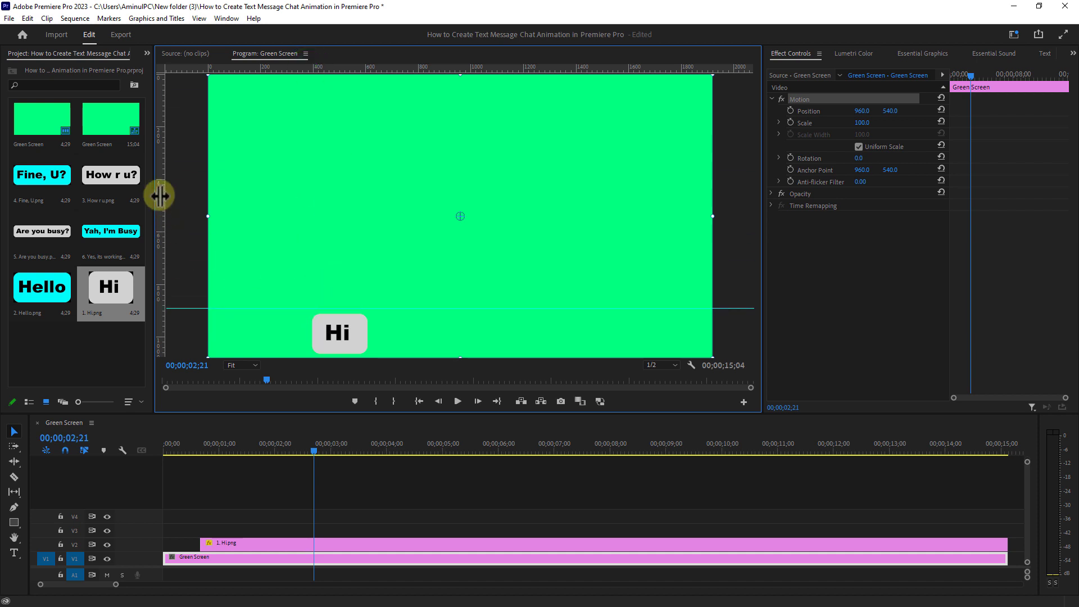
drag(159, 253, 310, 272)
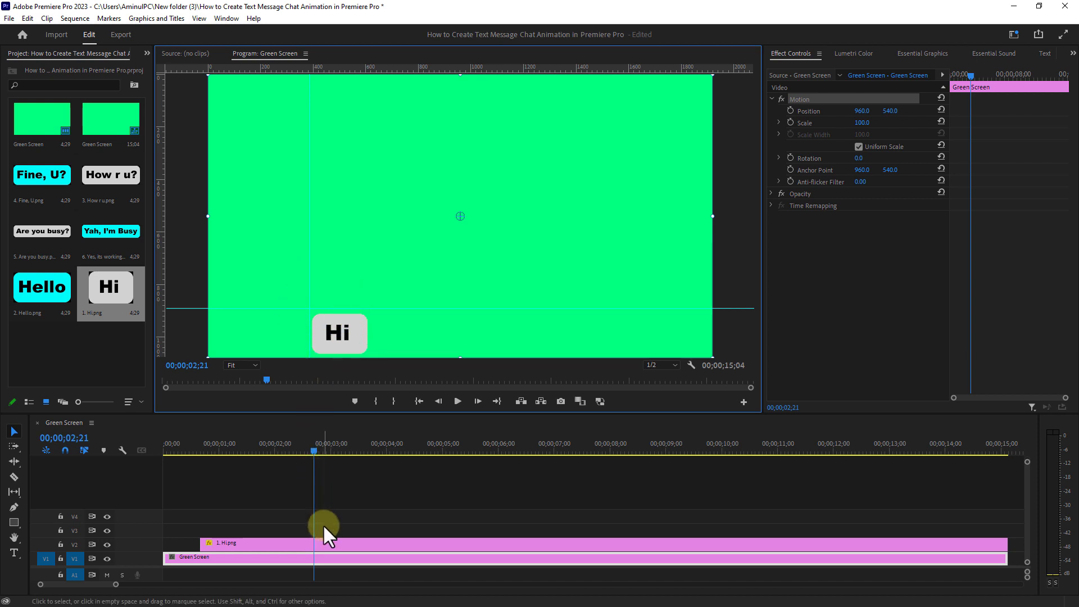
Place 2. Hello.png on track V3, starting at 00;00;02;21 and ending together with the clips below.
click(326, 541)
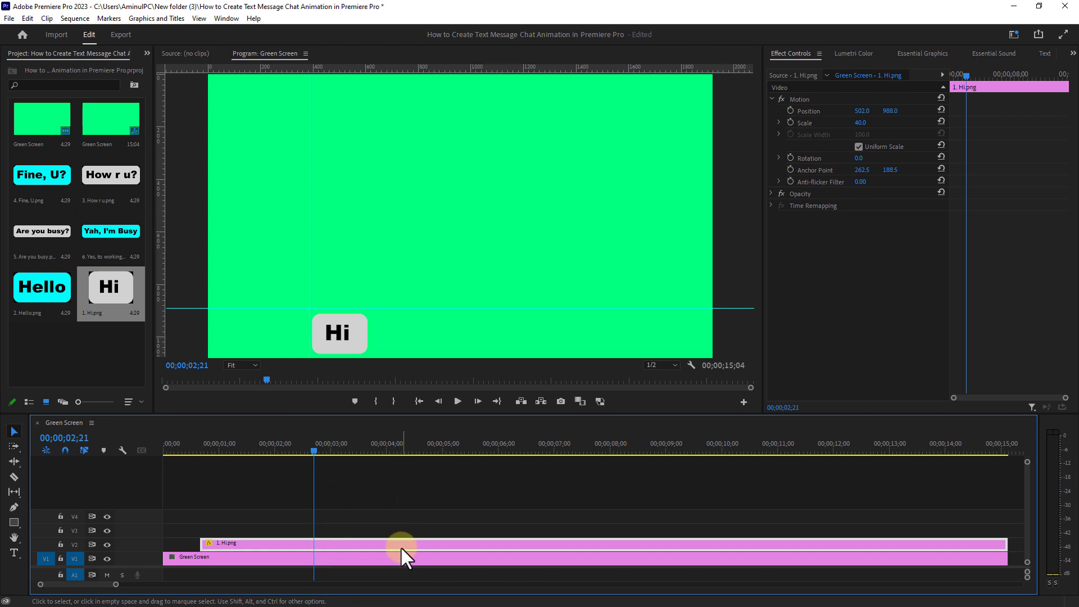
click(33, 289)
drag(38, 282, 358, 531)
drag(590, 530, 1006, 534)
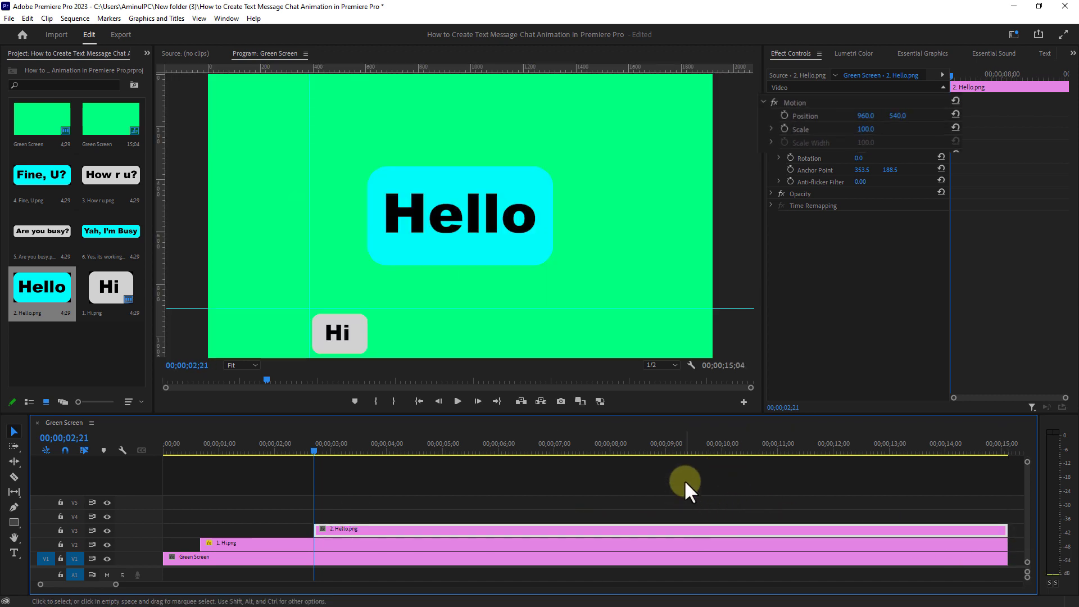
Set the Hello bubble's scale to 40 and its position to 672, 987.
click(803, 121)
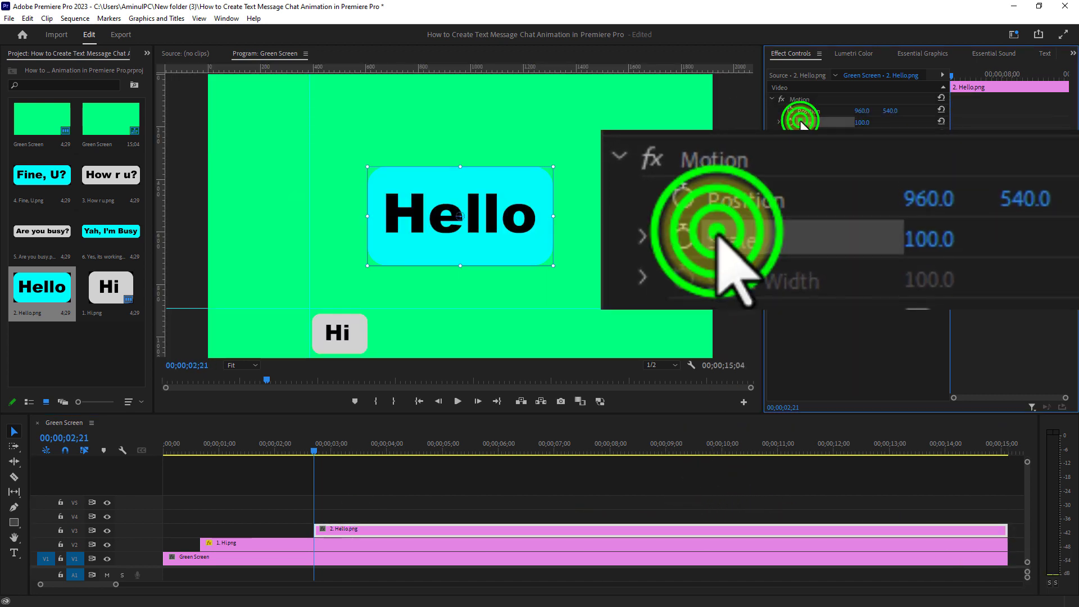
click(863, 121)
text(40)
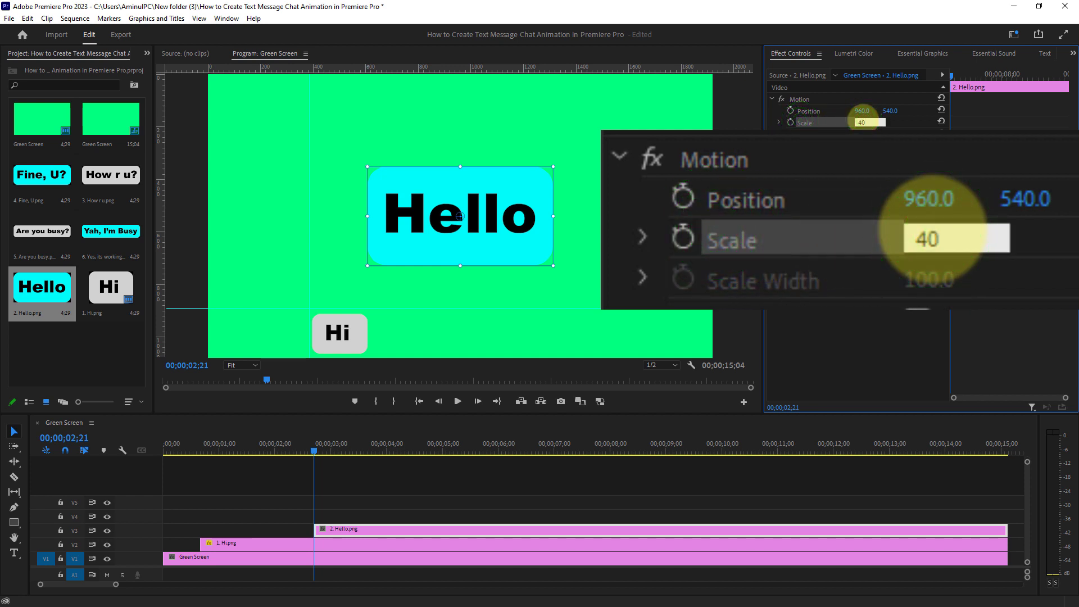
key(Return)
drag(861, 111, 938, 107)
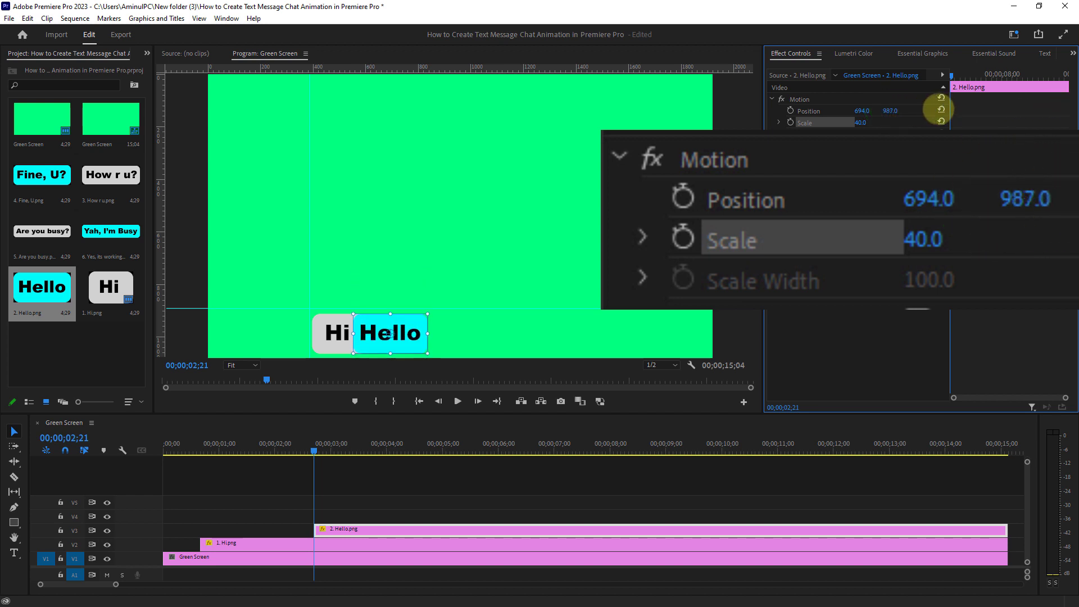
click(862, 109)
mouse_move(861, 109)
mouse_down()
mouse_move(848, 108)
mouse_move(852, 121)
mouse_up()
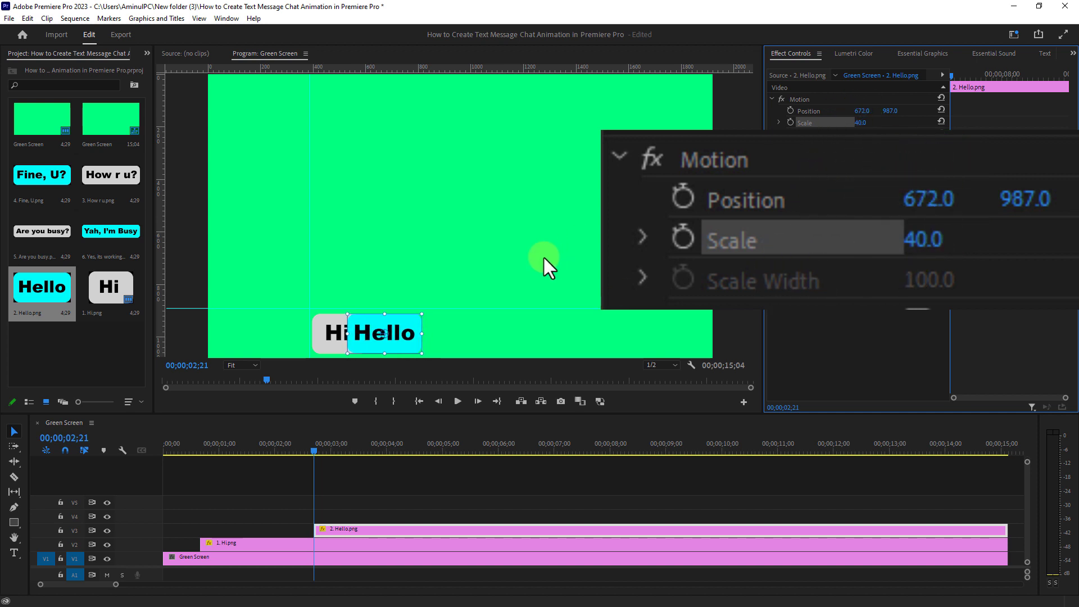
Start position keyframing on the Hi clip with a keyframe at 00;00;02;17, four frames before the Hello clip begins.
click(324, 530)
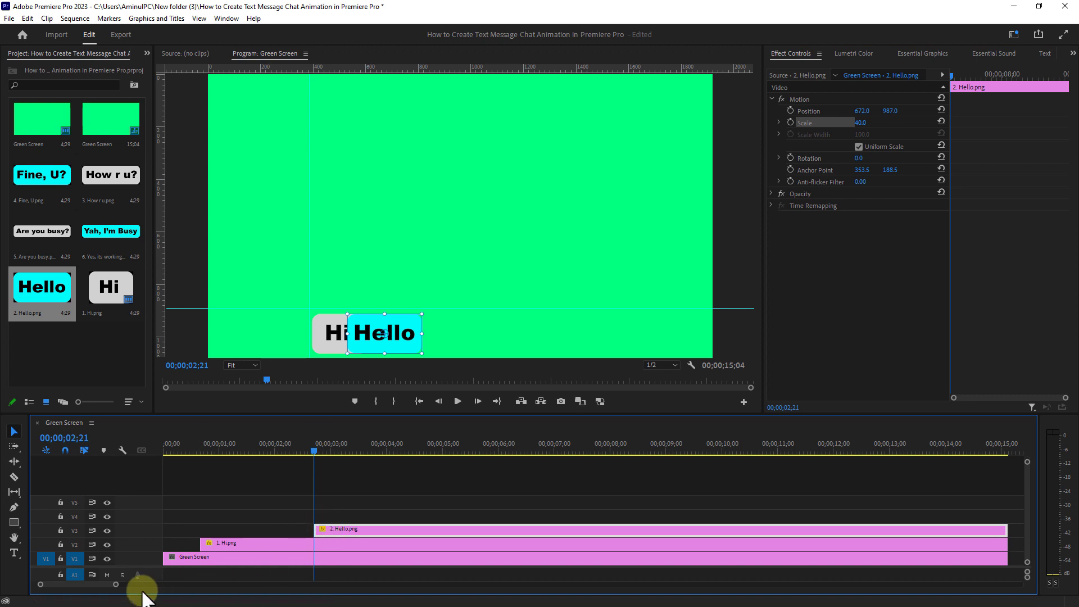
click(115, 584)
drag(115, 584, 112, 586)
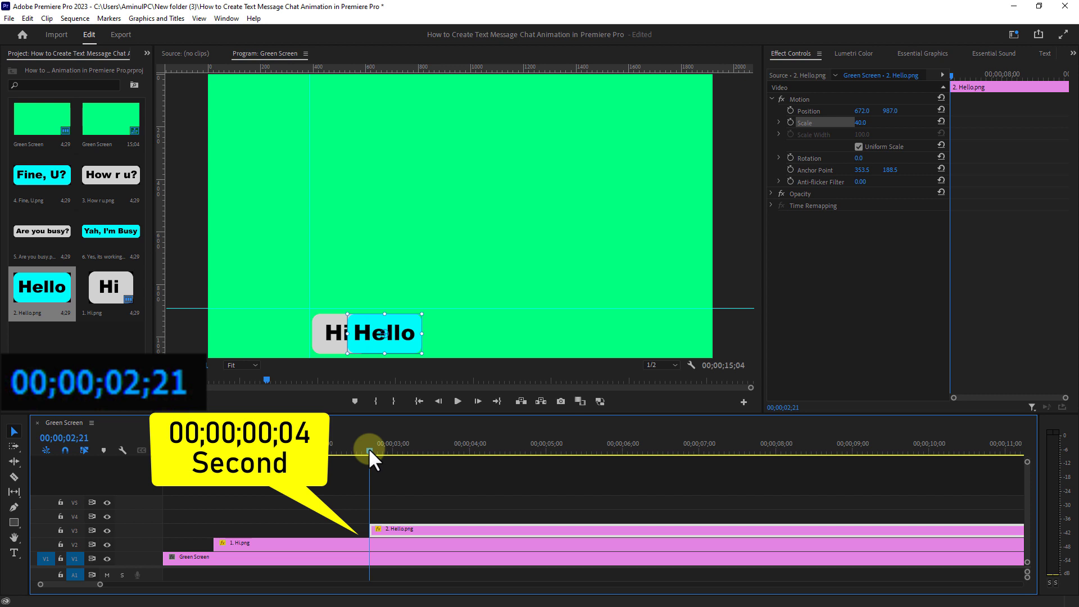
drag(368, 447, 365, 447)
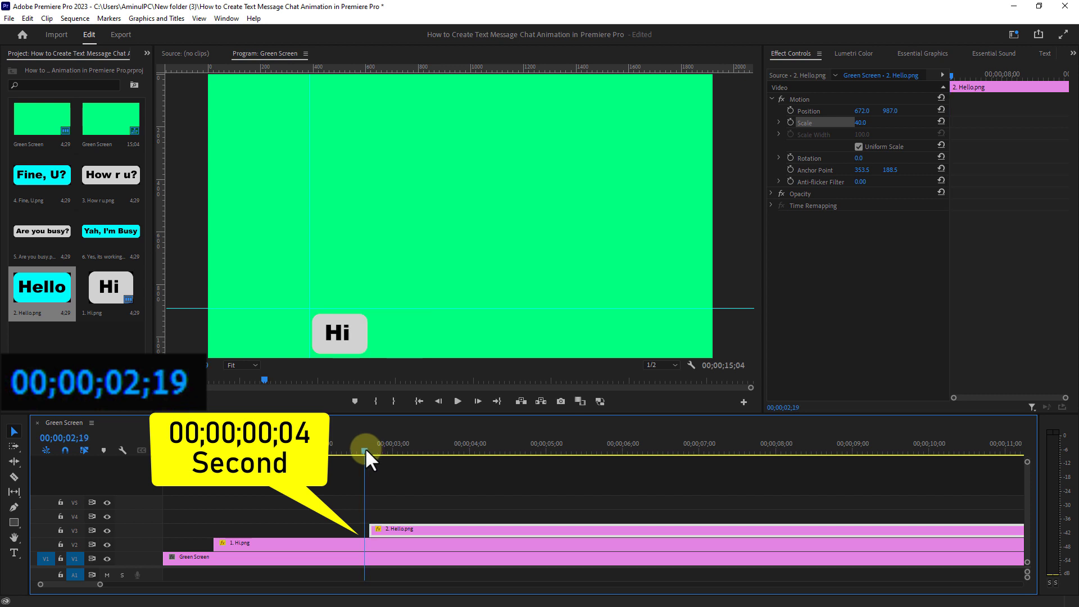
drag(364, 447, 358, 447)
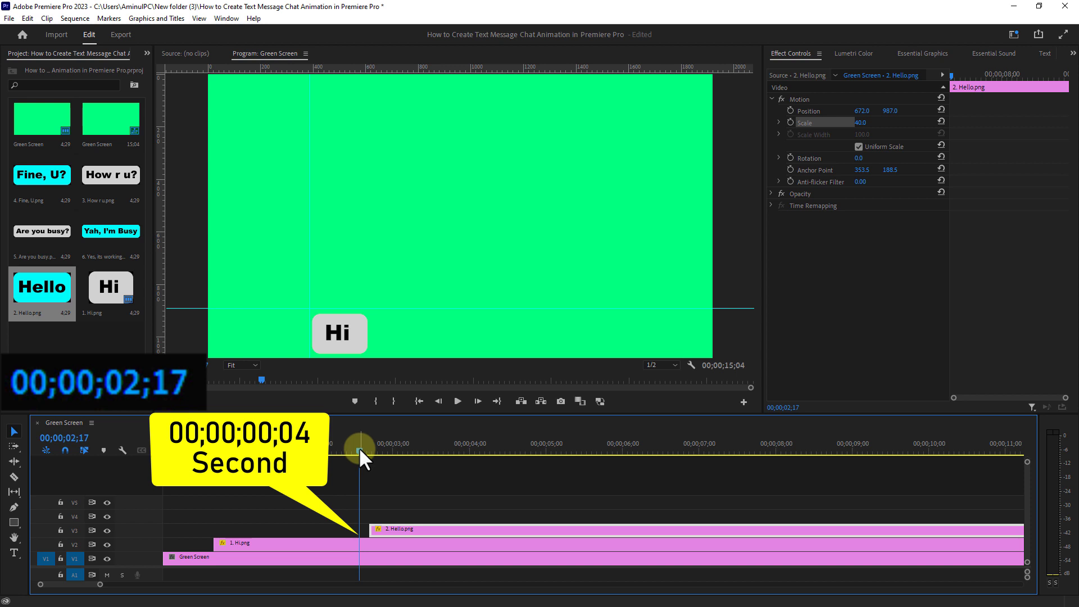
click(350, 543)
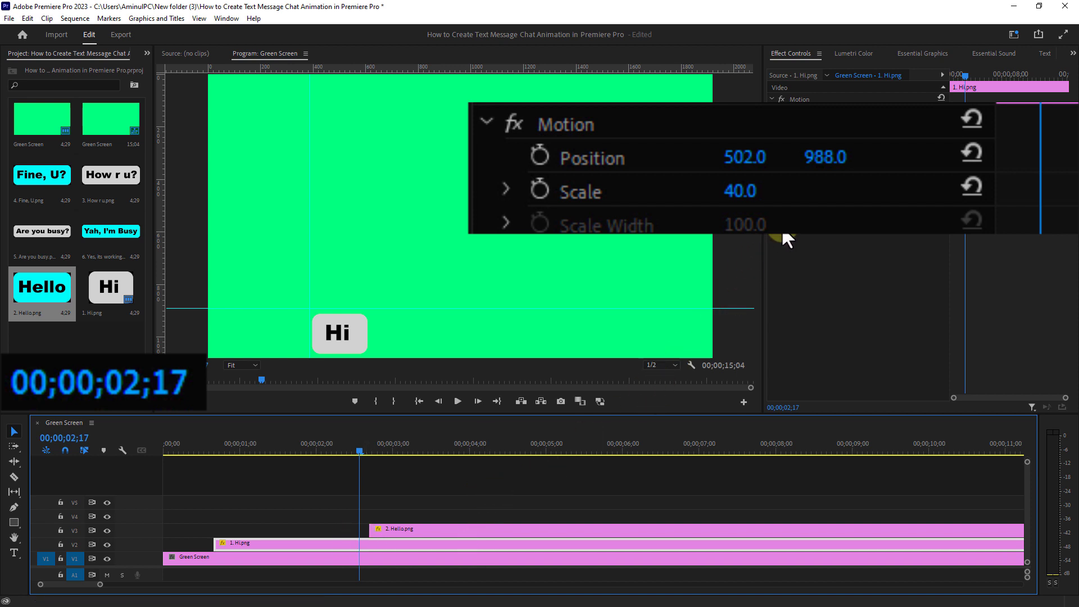
click(802, 108)
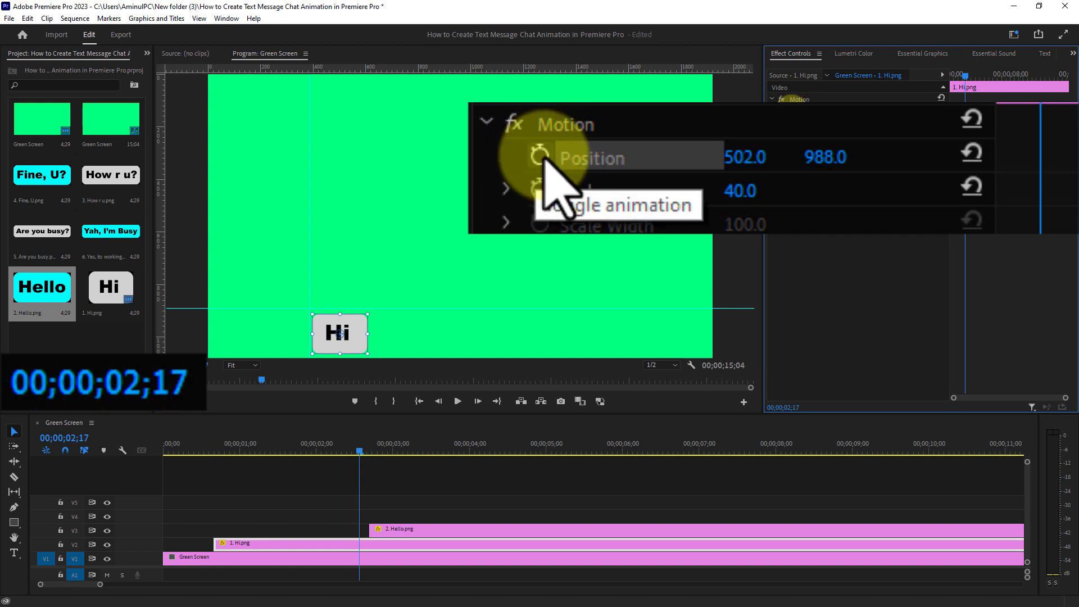
click(789, 110)
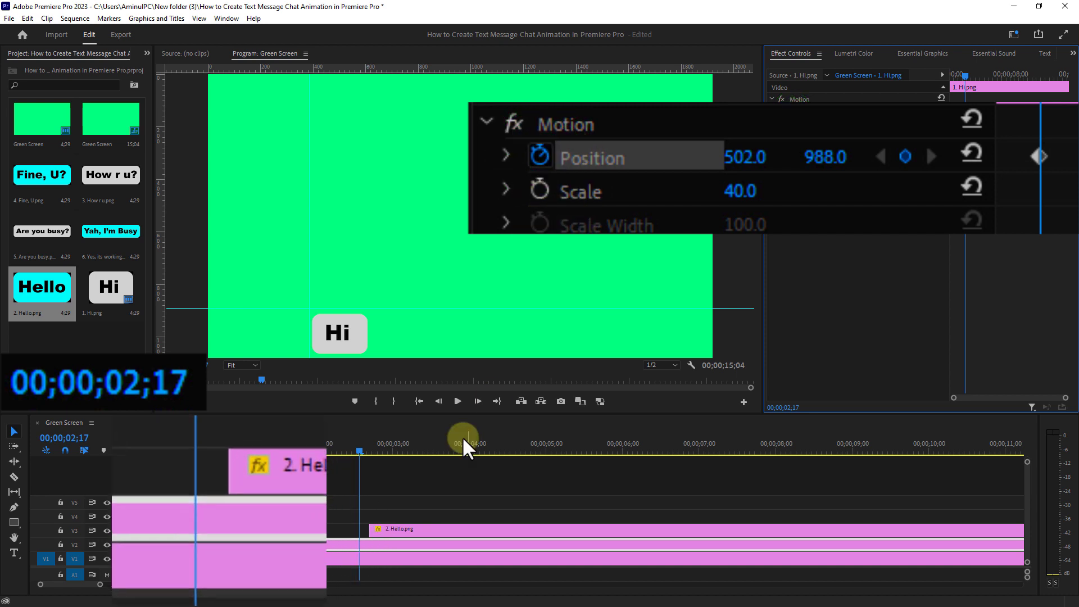
At 00;00;02;21, set the Hi bubble's vertical position to 821 and play back the movement.
click(356, 449)
drag(357, 449, 368, 451)
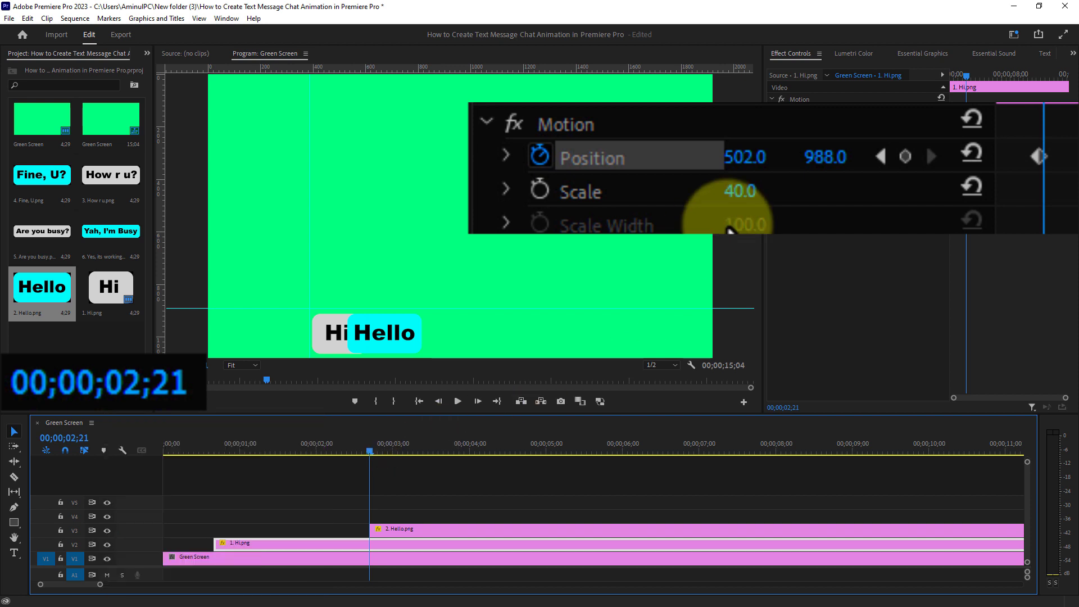
click(839, 167)
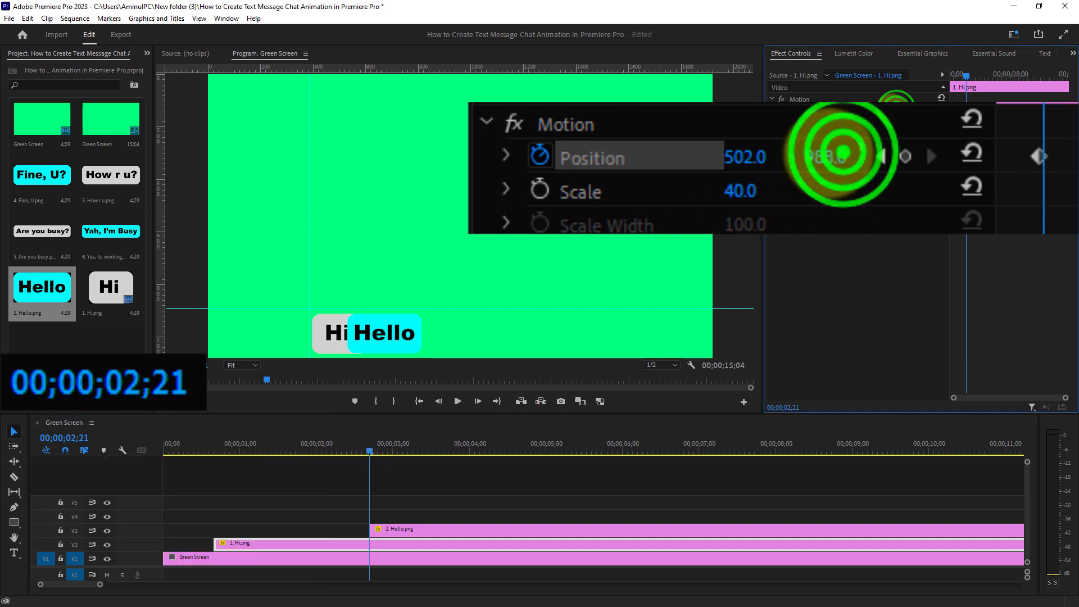
drag(804, 156, 512, 186)
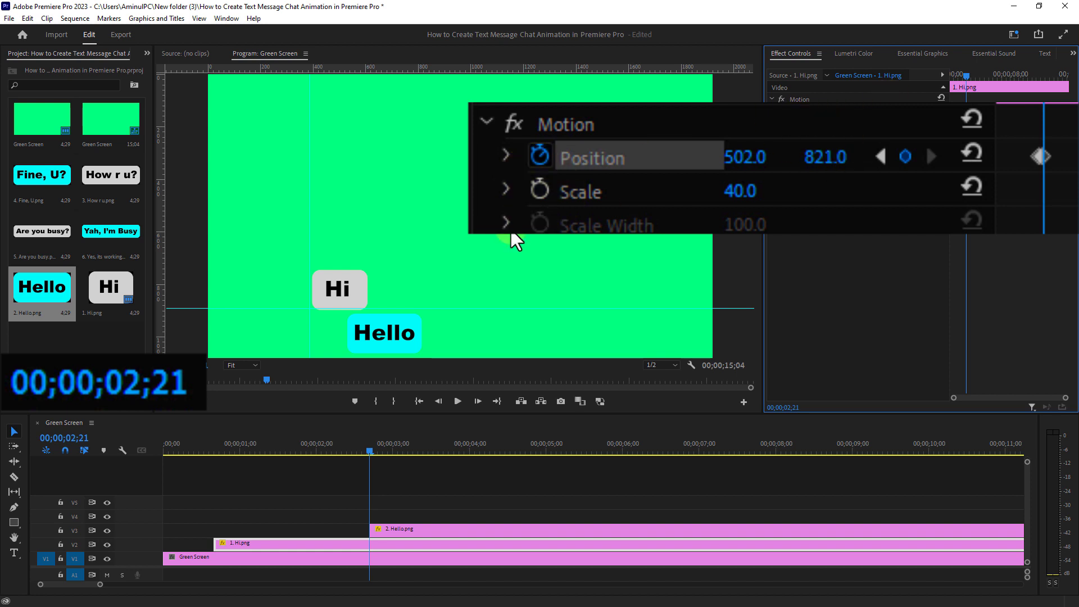
drag(368, 450, 332, 453)
click(457, 400)
click(457, 400)
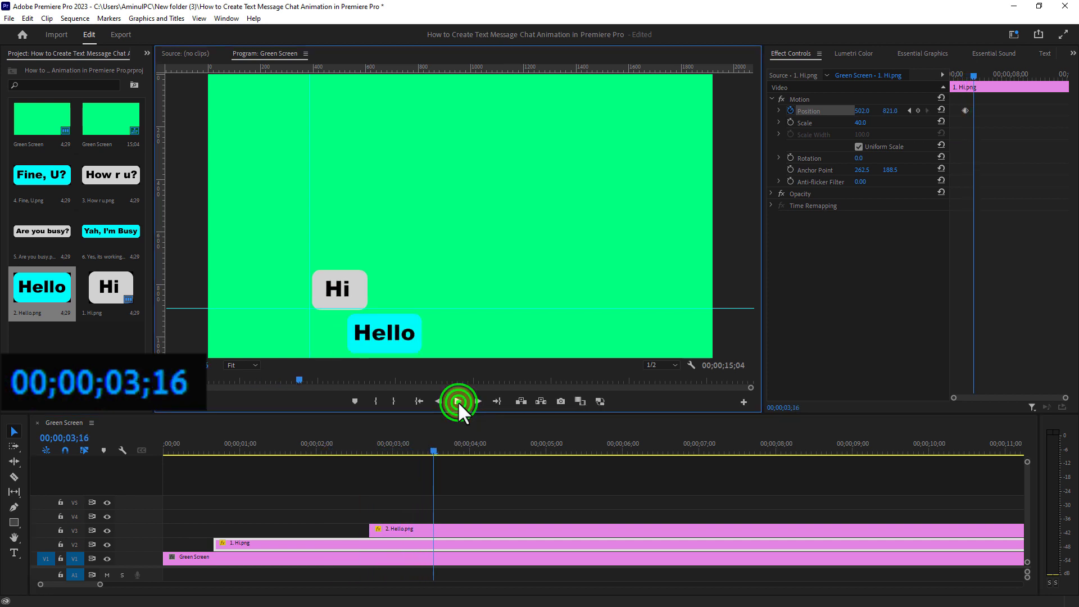
With the playhead at 00;00;04;10, nest the Hi and Hello clips together under the default name.
mouse_move(434, 452)
mouse_down()
mouse_move(369, 458)
mouse_move(493, 461)
mouse_move(493, 470)
mouse_up()
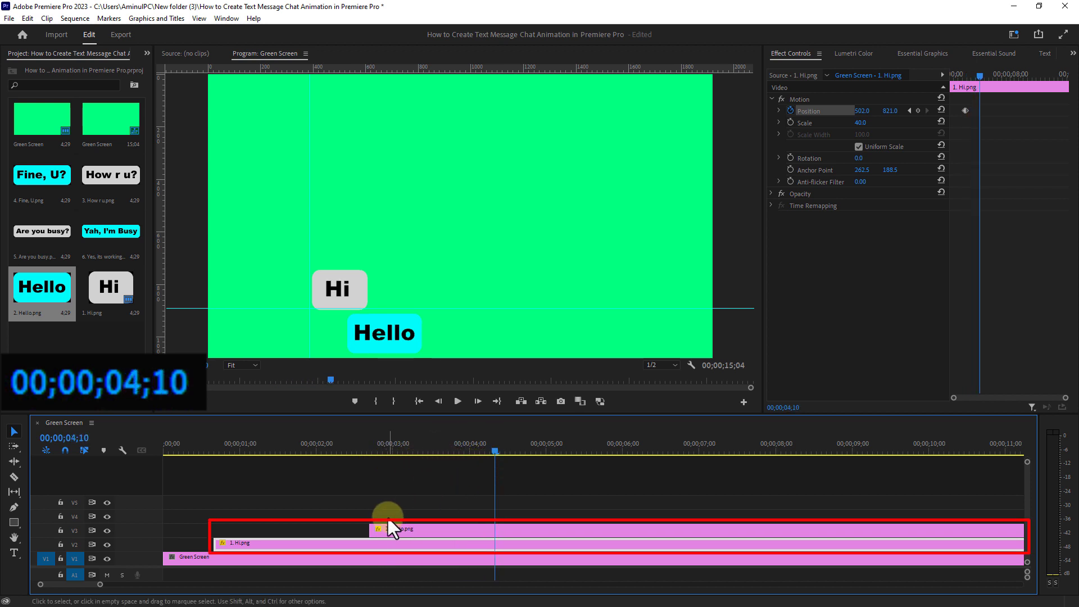
drag(348, 517, 448, 546)
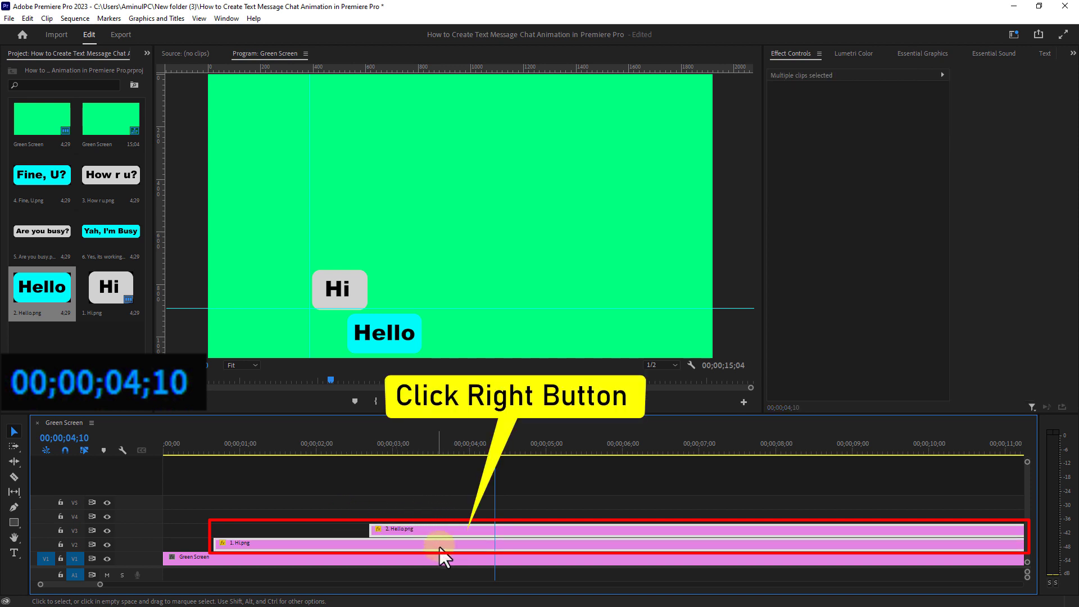
right_click(463, 531)
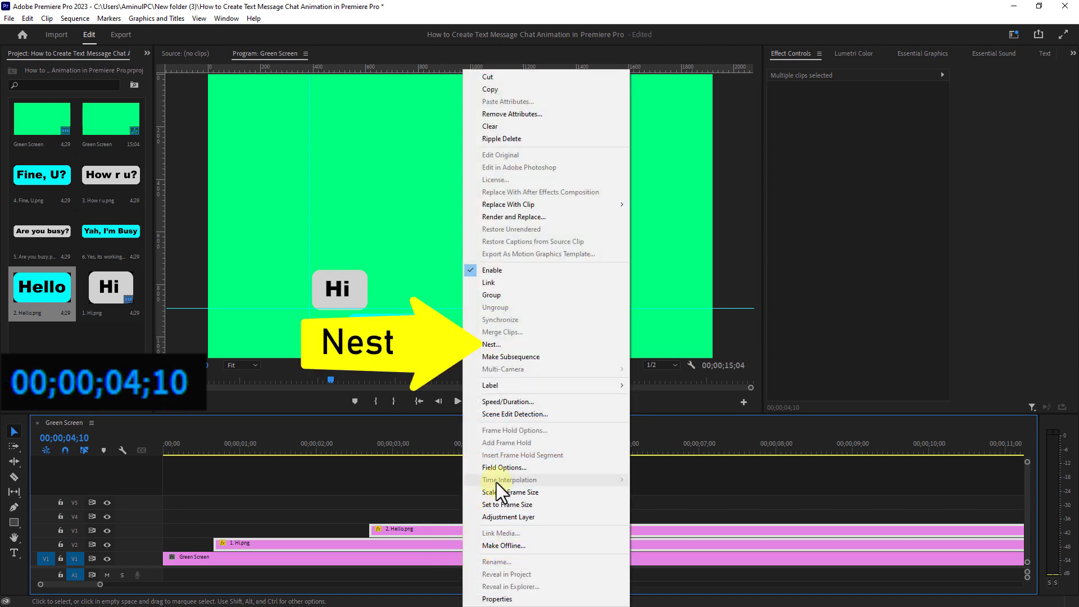
click(490, 345)
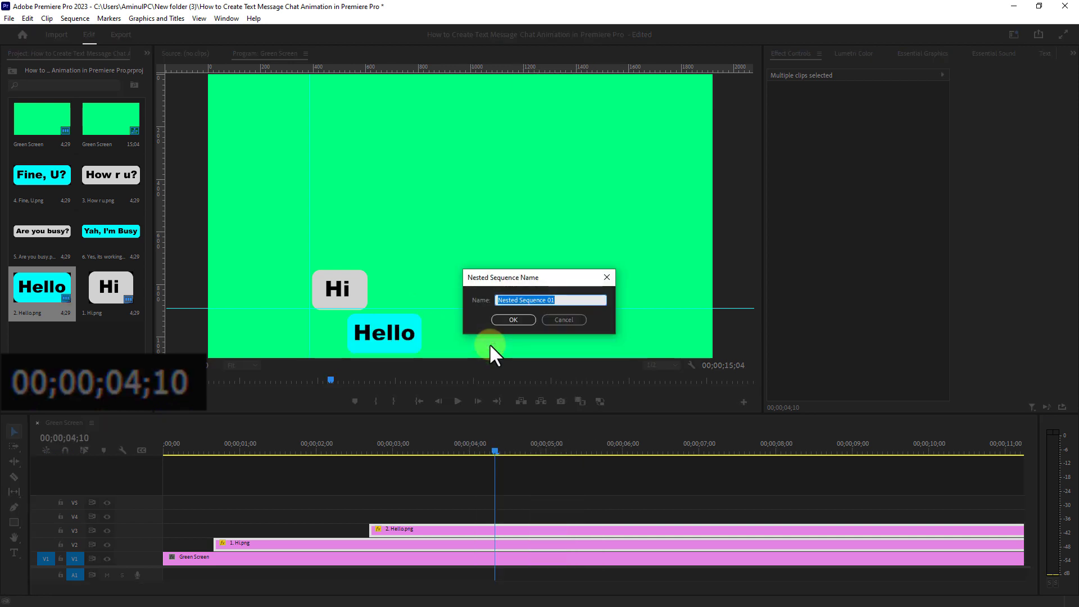
click(512, 320)
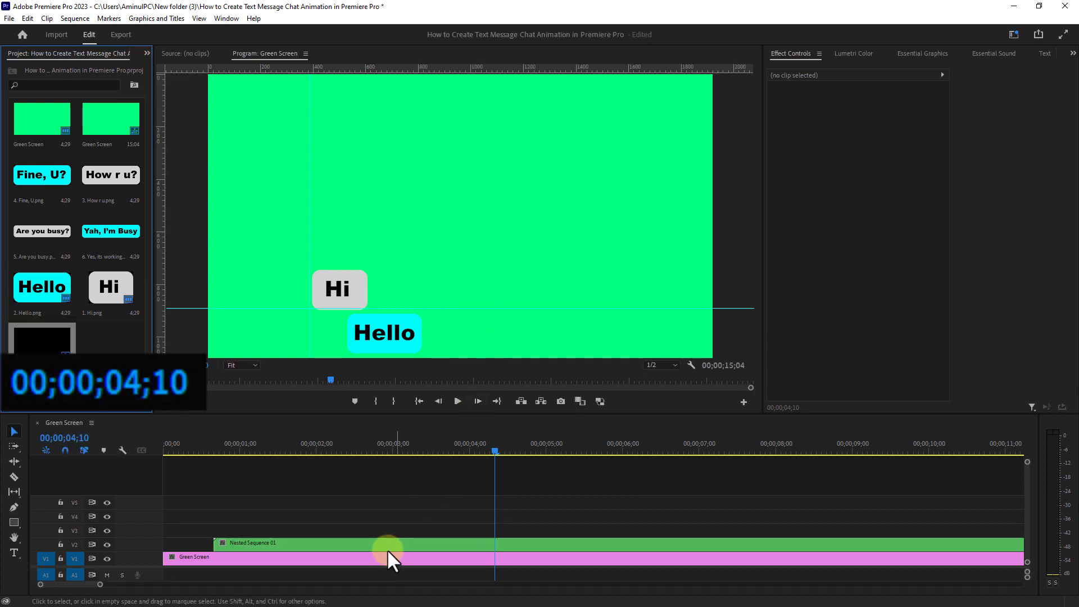
Place 3. How r u.png on track V3, starting at 00;00;04;10 and ending together with the clips below.
click(100, 584)
drag(100, 585, 119, 584)
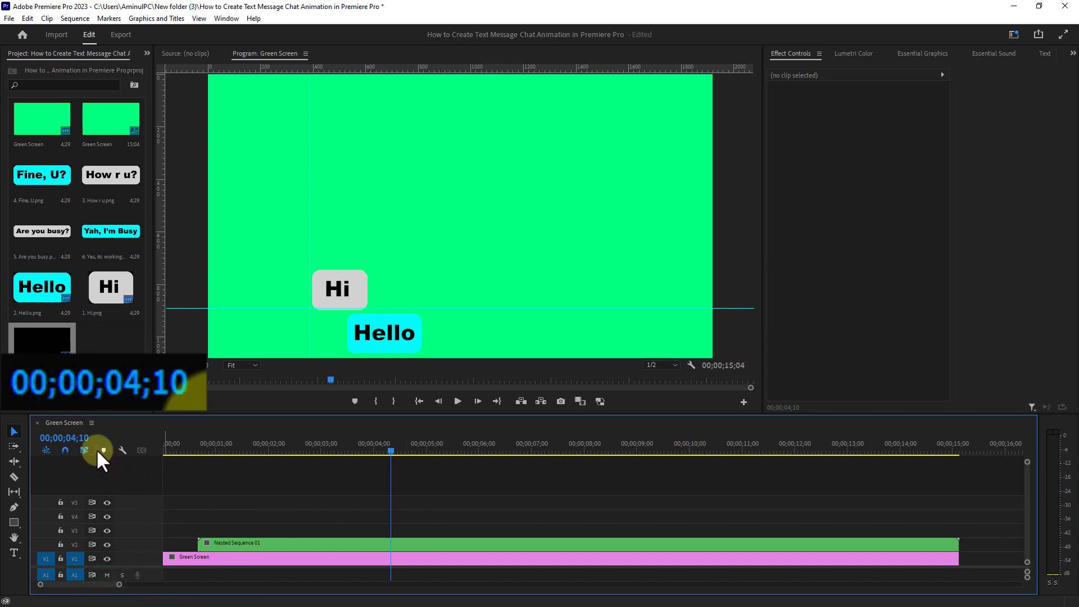
click(110, 172)
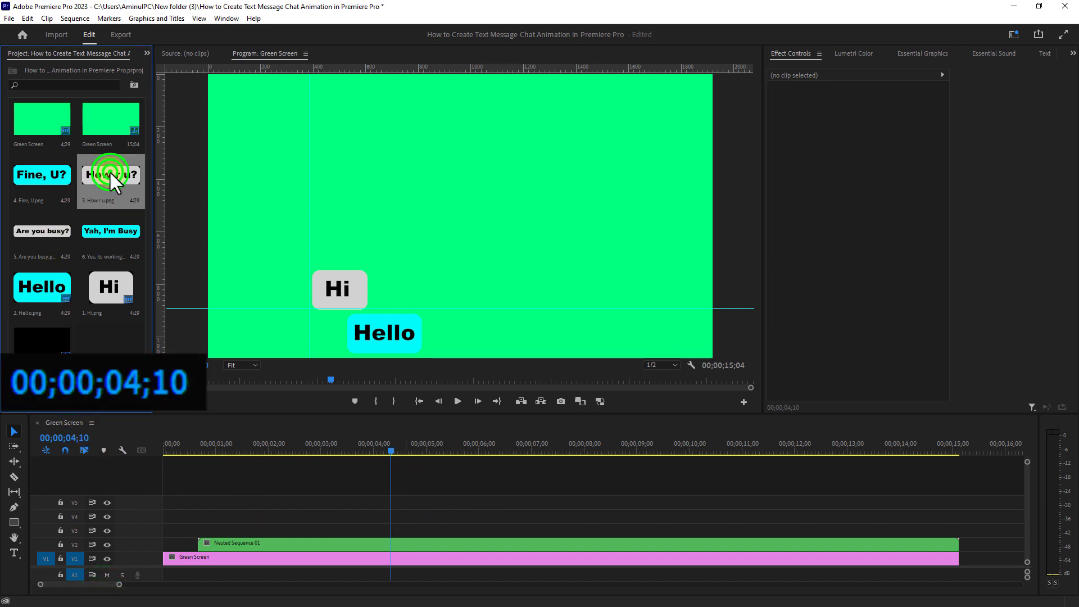
drag(108, 177, 426, 528)
drag(644, 528, 946, 534)
Set the How r u? bubble's scale to 40 and its position to 624, 989.
click(494, 528)
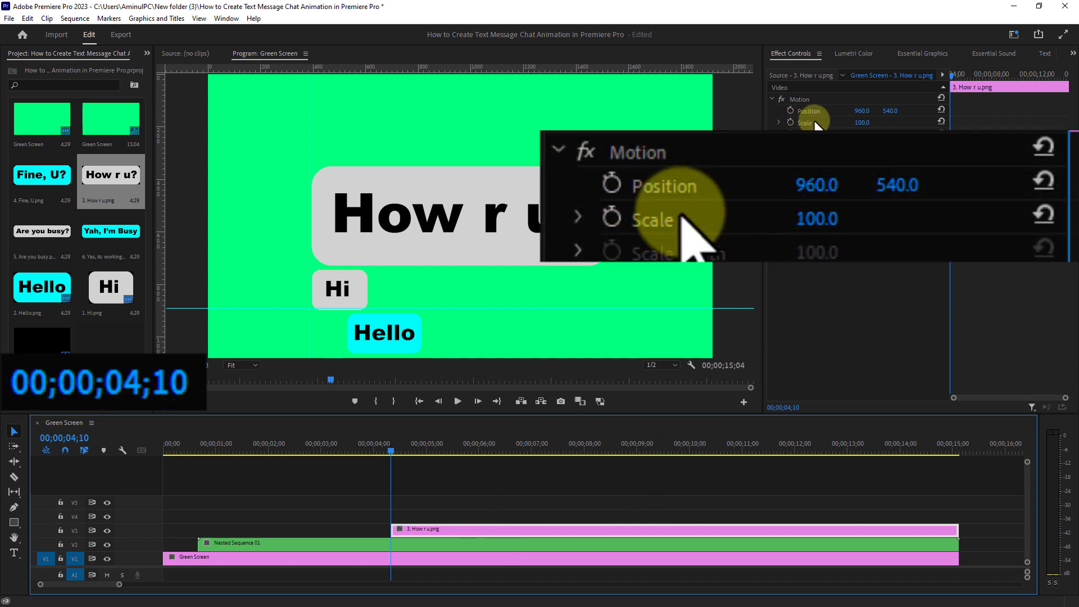
click(863, 123)
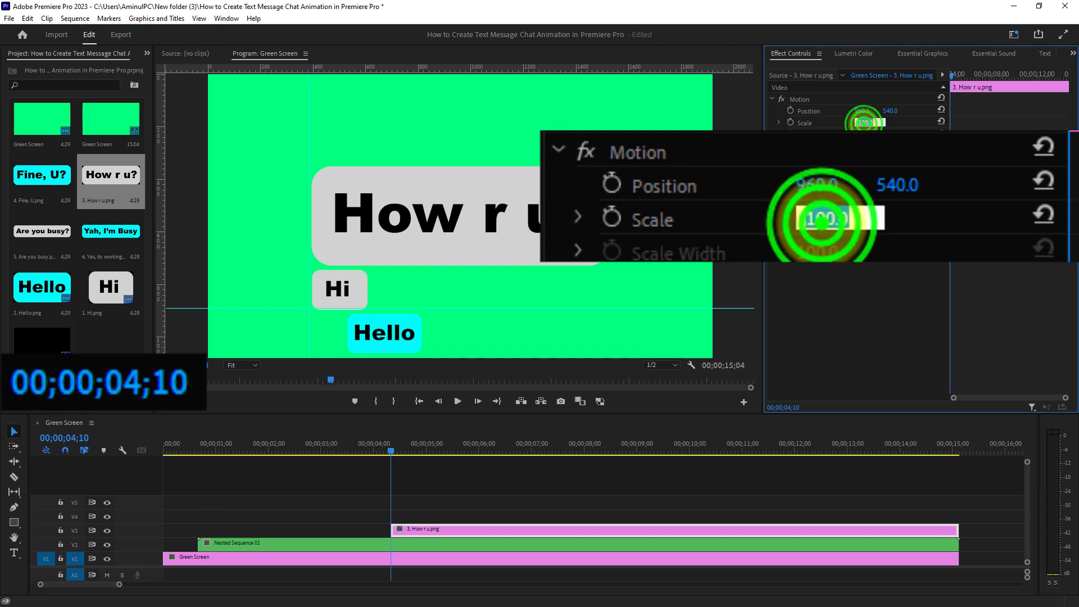
text(40)
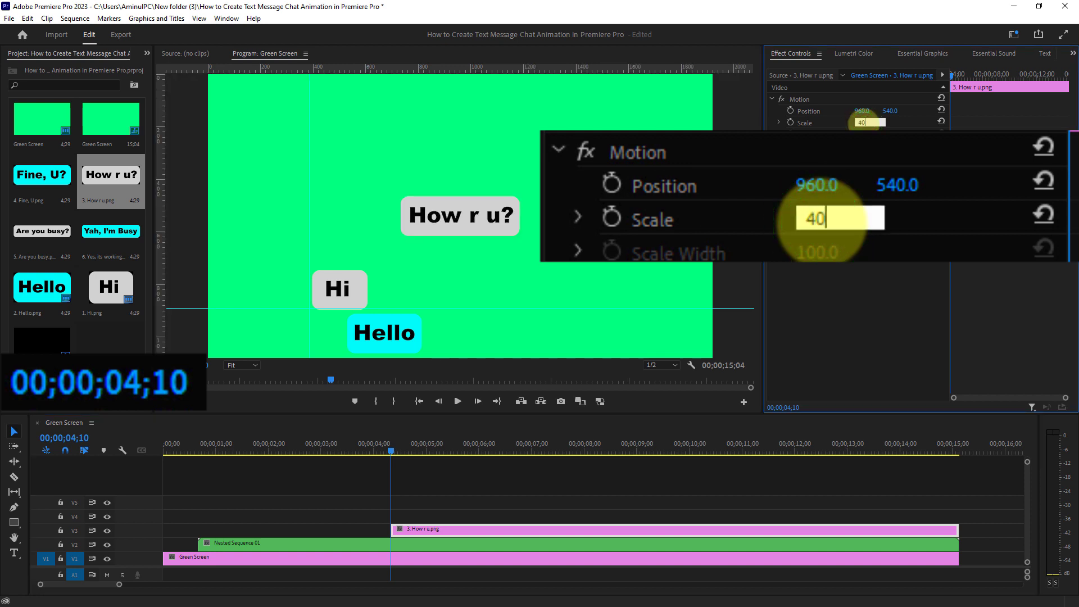
key(Return)
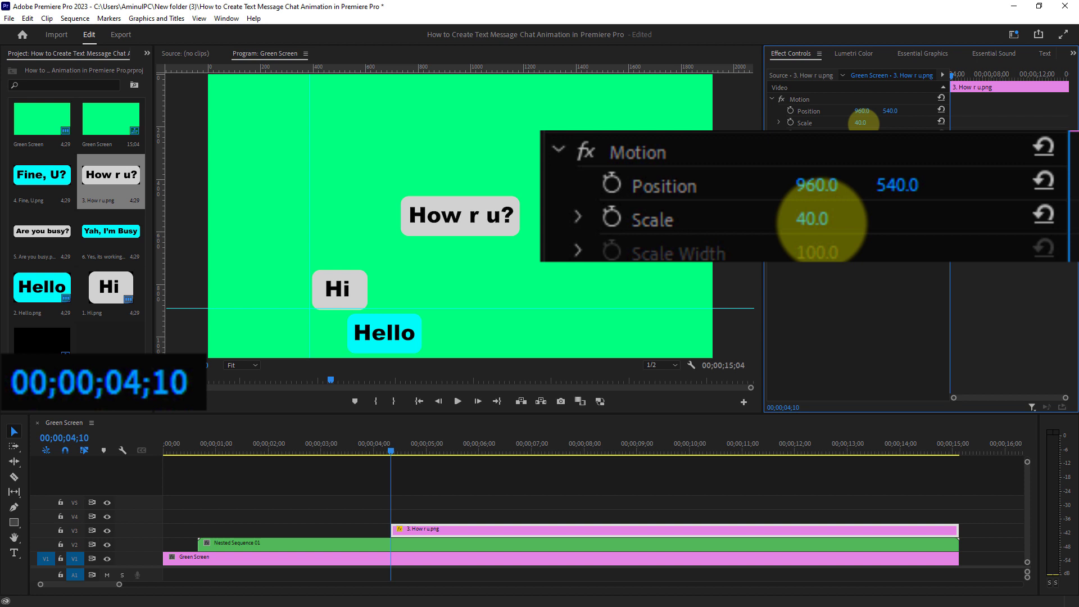
click(863, 110)
drag(863, 109, 666, 117)
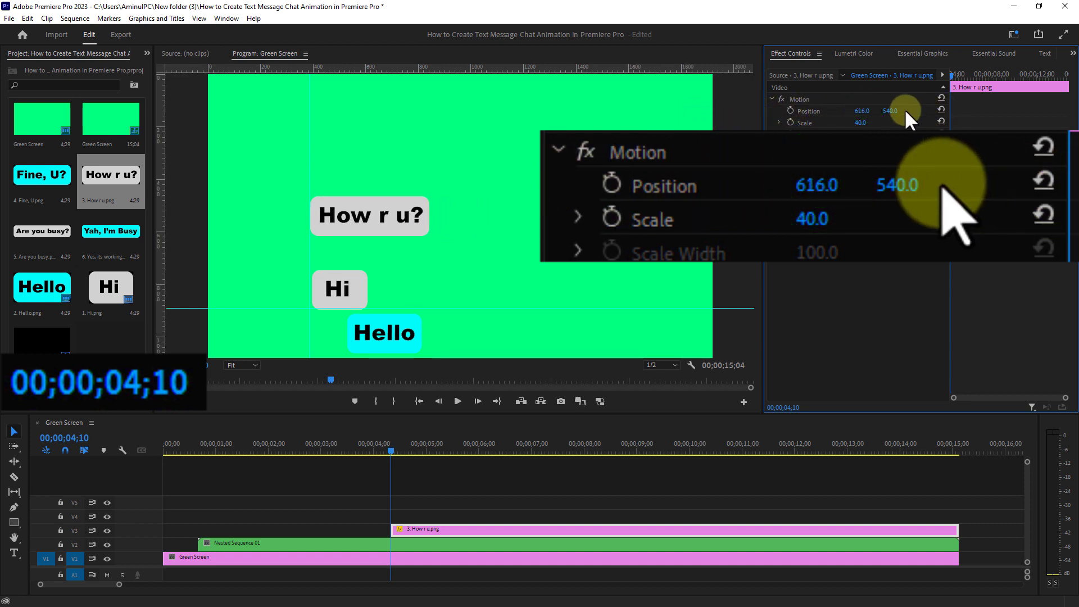
mouse_move(889, 111)
mouse_down()
mouse_move(1059, 109)
mouse_move(857, 109)
mouse_move(869, 109)
mouse_up()
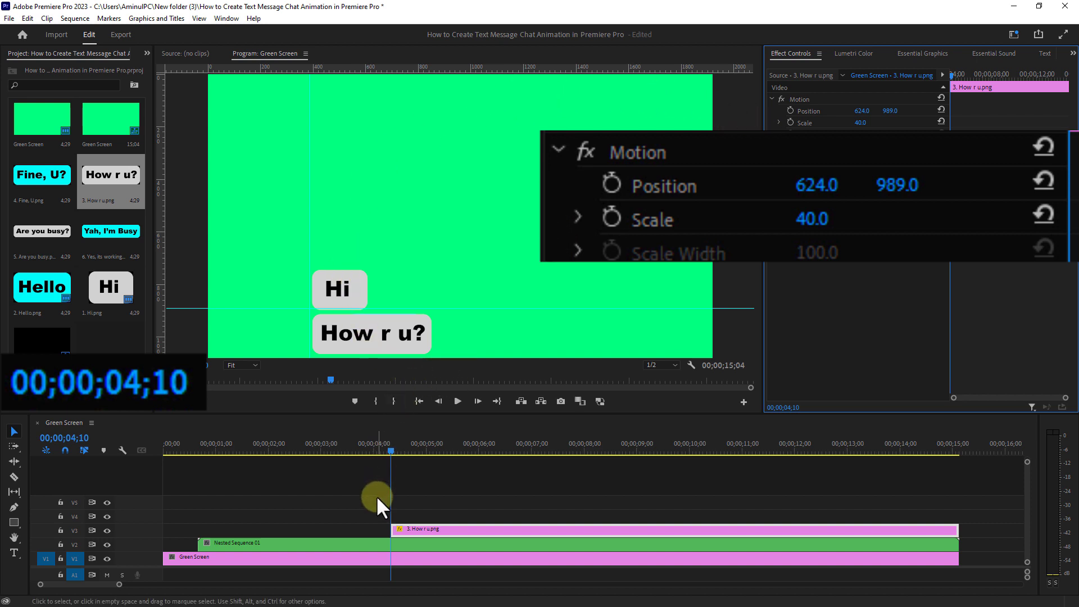
Start position keyframing on the nested sequence with a keyframe at 00;00;04;06, four frames before the How r u? clip begins.
click(395, 544)
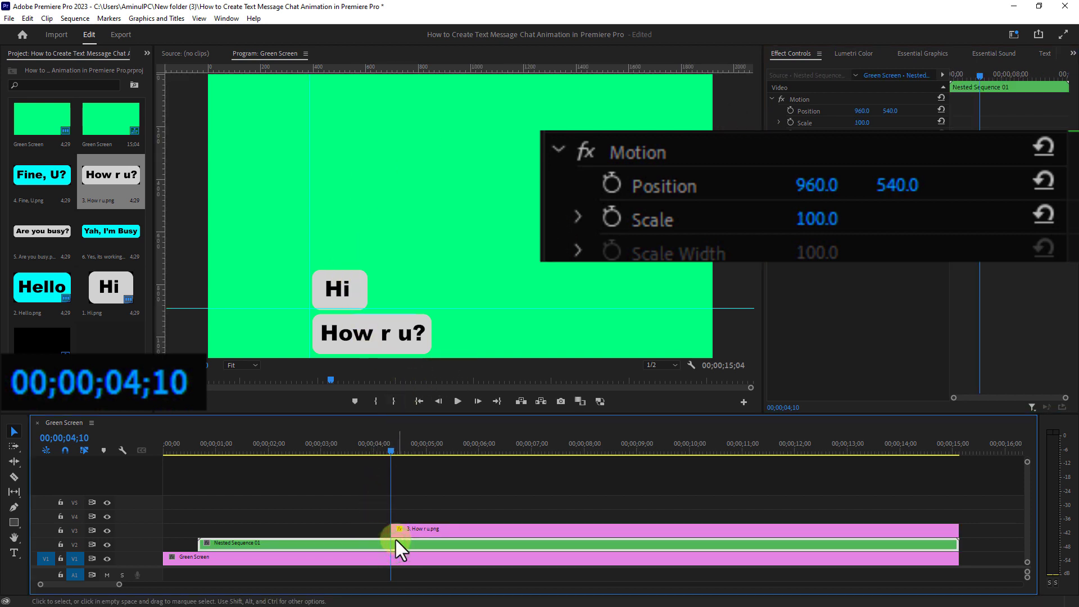
click(392, 450)
drag(390, 450, 385, 447)
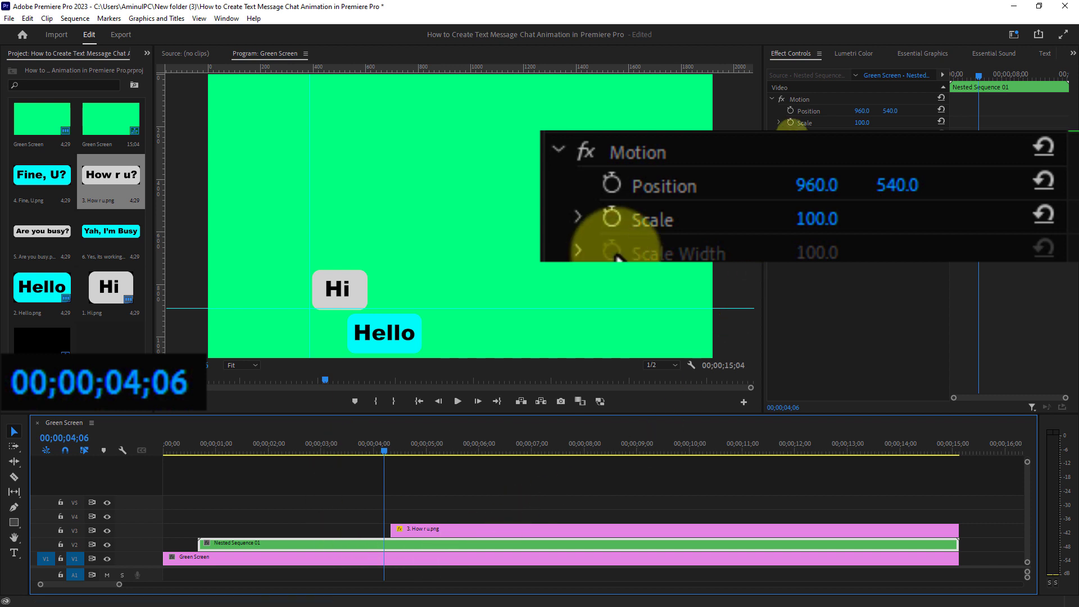
click(808, 110)
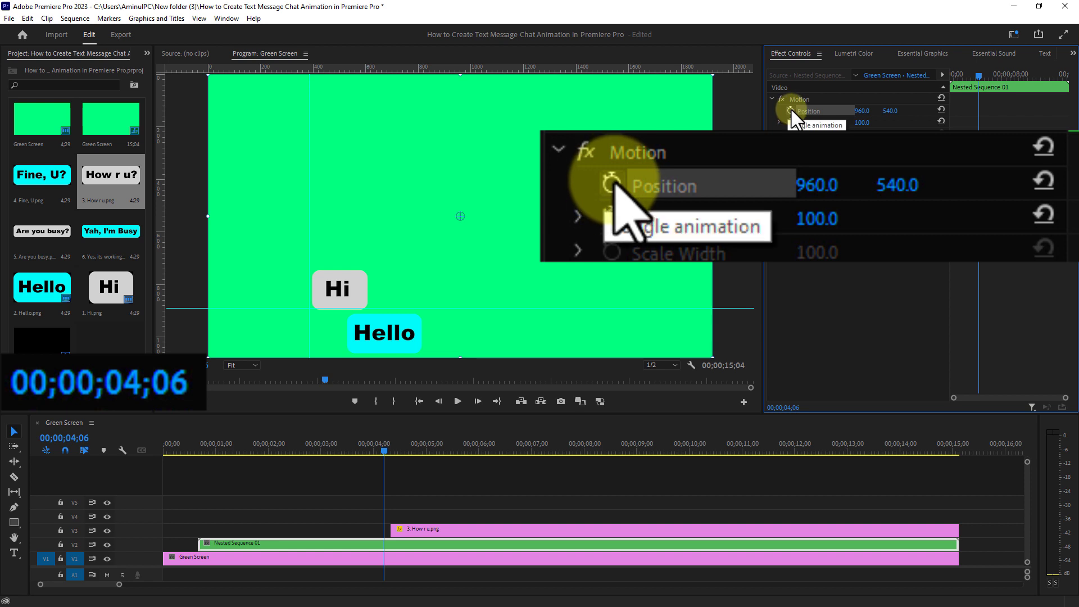
click(791, 109)
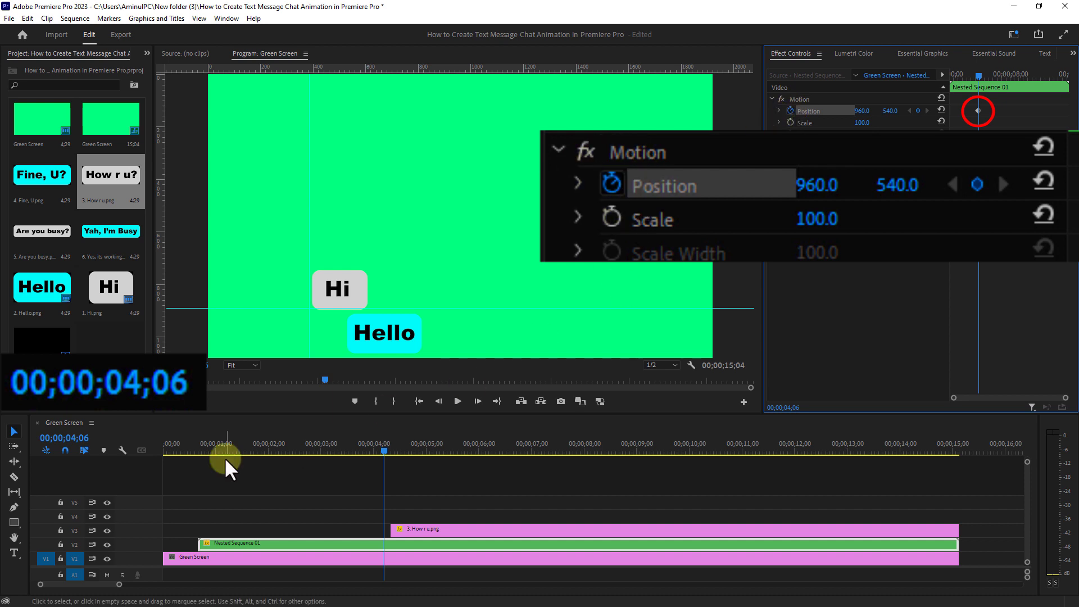
At 00;00;04;10, set the nested sequence's vertical position to 375 to lift it above the How r u? bubble.
drag(385, 451, 392, 450)
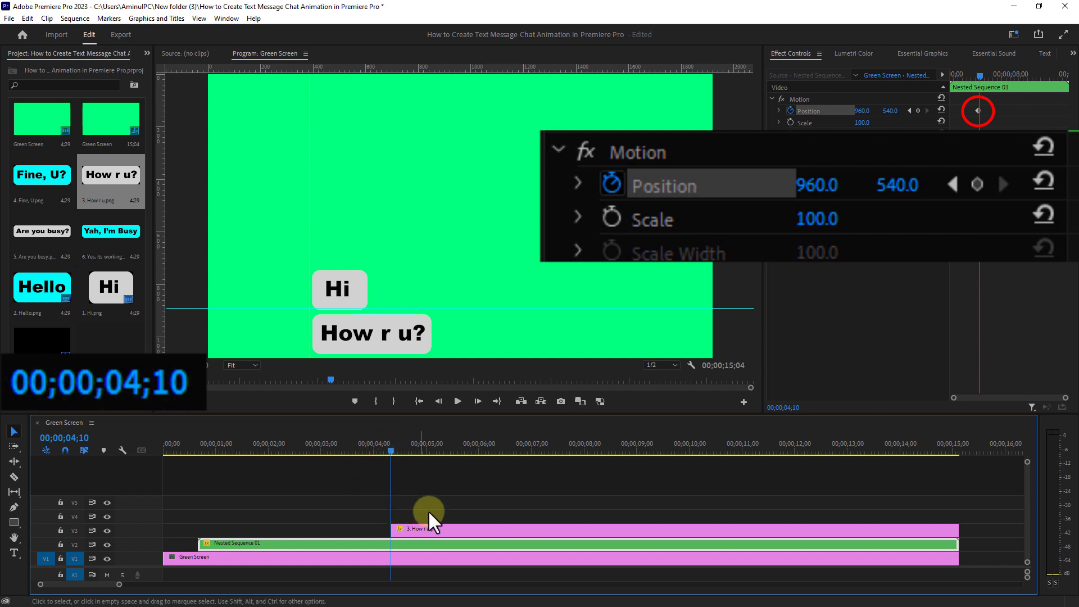
click(889, 109)
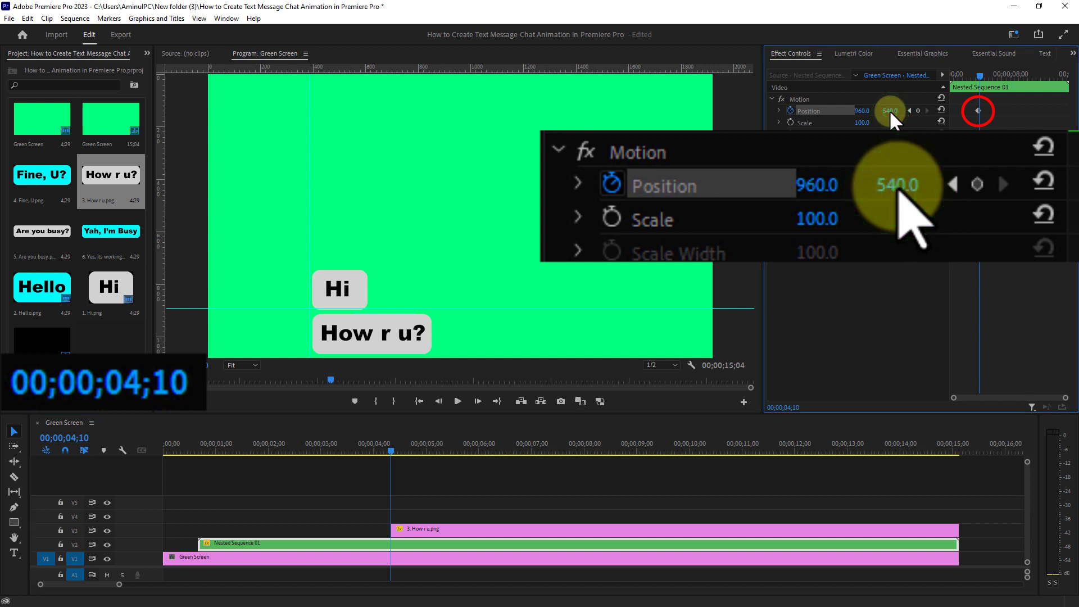
drag(888, 110, 794, 111)
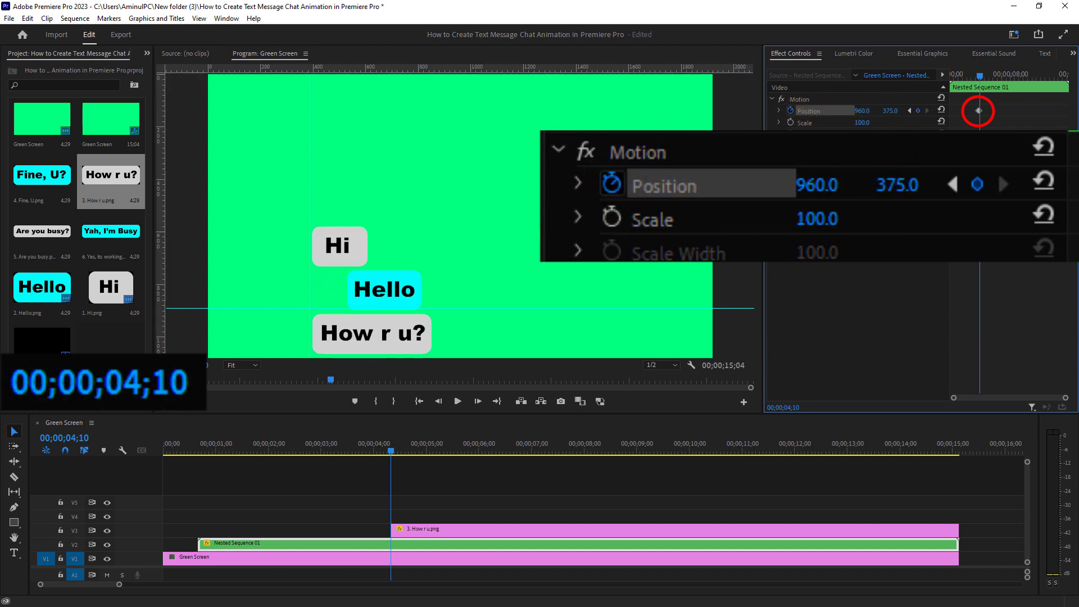
Play the sequence from 00;00;02;15 past the start of the How r u? clip to check the bubble movement.
drag(392, 452, 292, 454)
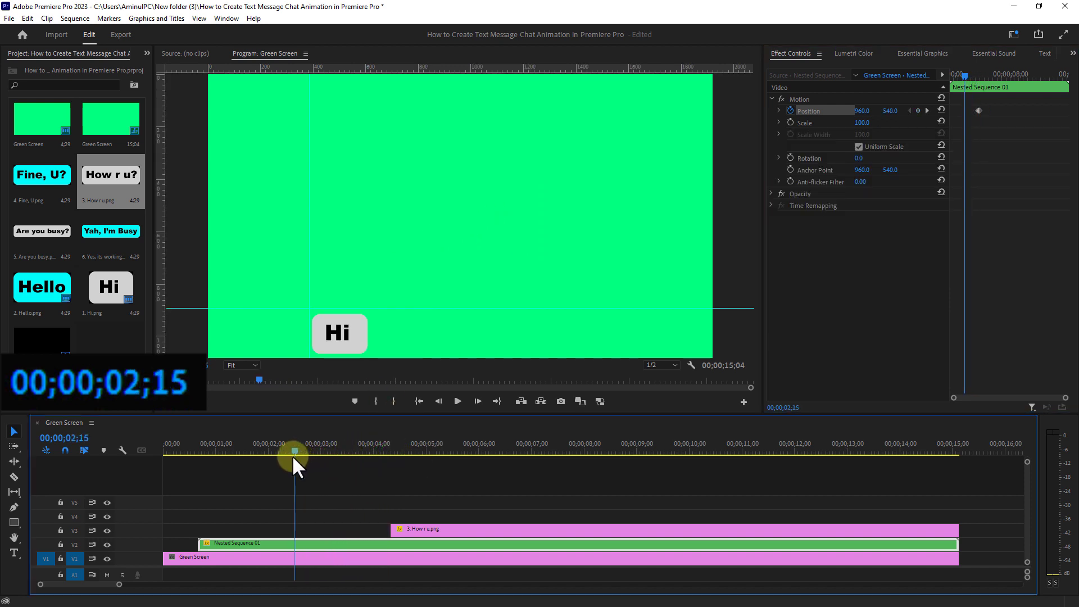
click(458, 400)
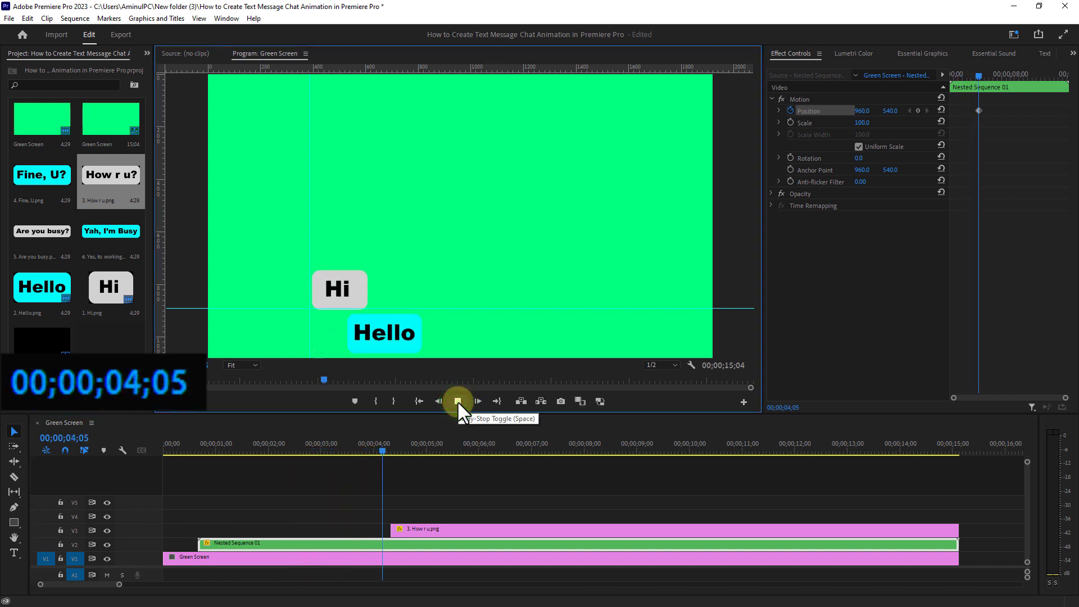
click(458, 401)
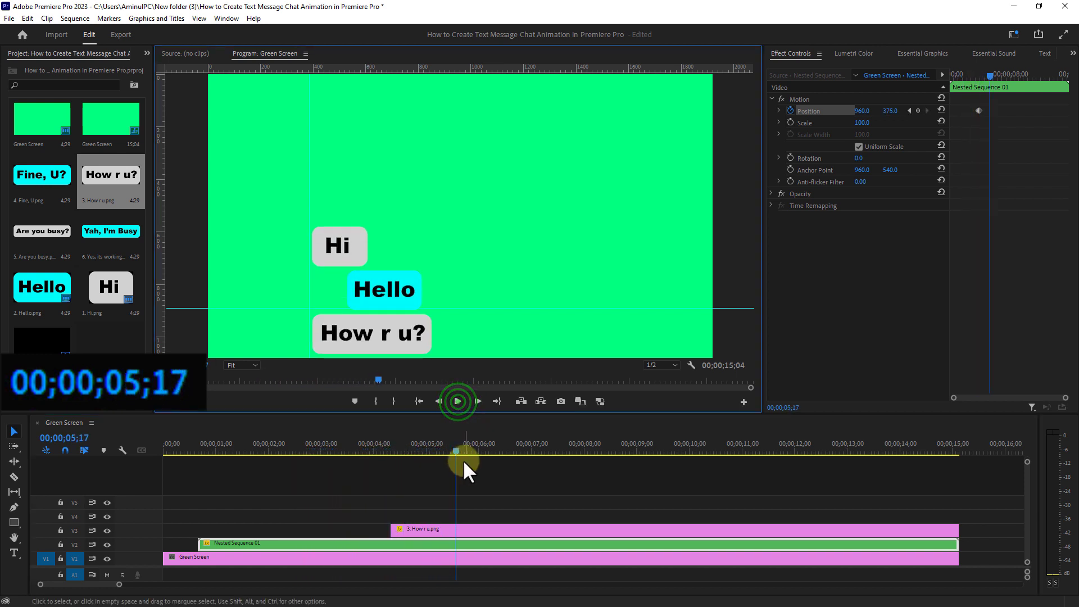
Move the playhead to 00;00;06;04 and nest the How r u? clip together with Nested Sequence 01.
mouse_move(449, 456)
mouse_down()
mouse_move(389, 455)
mouse_move(486, 451)
mouse_up()
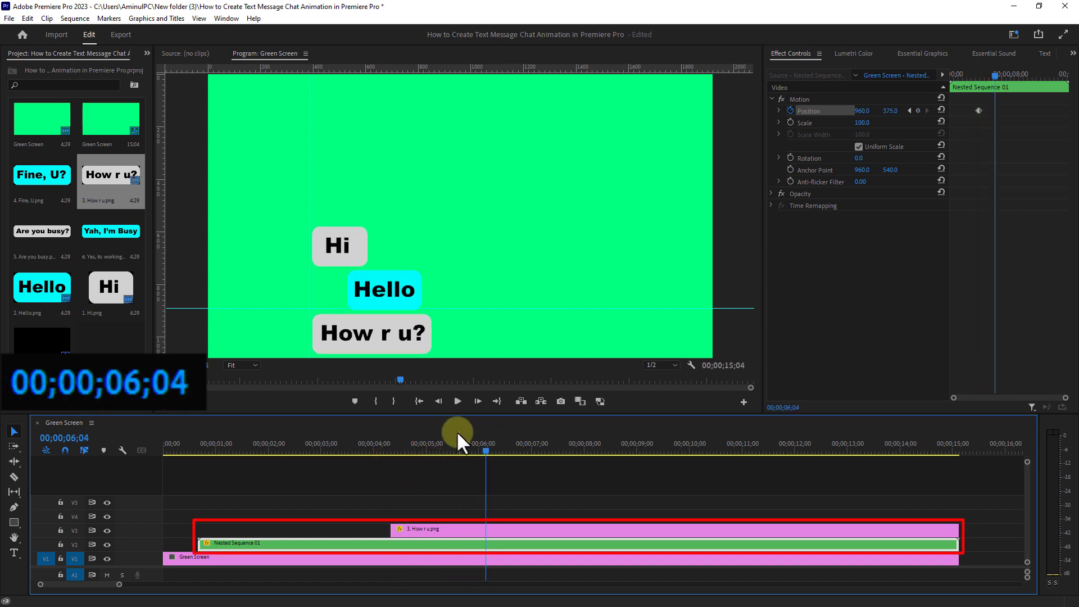
drag(445, 515, 554, 547)
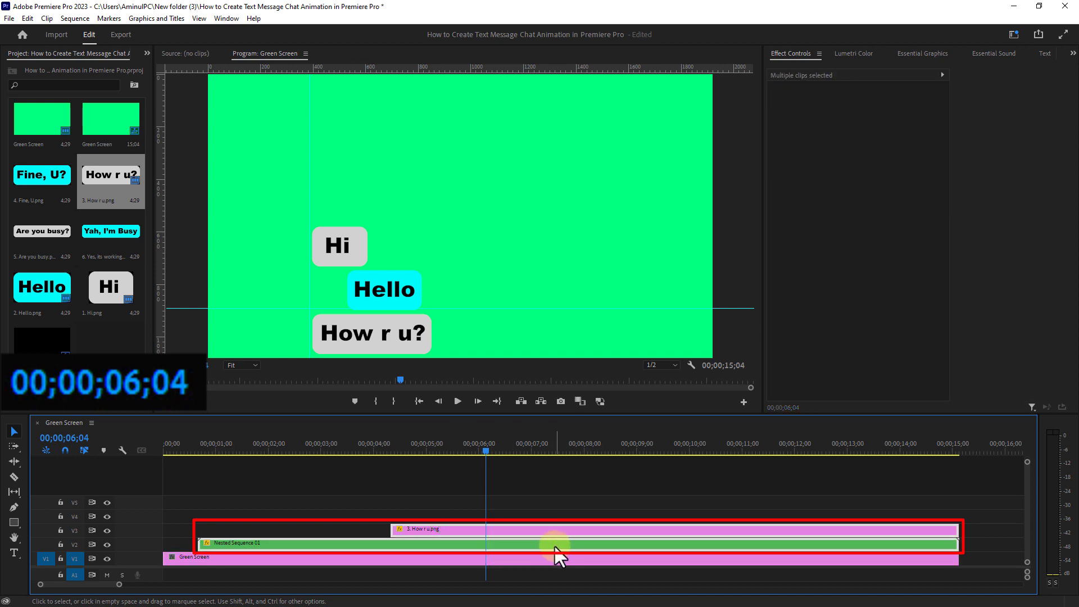
right_click(528, 528)
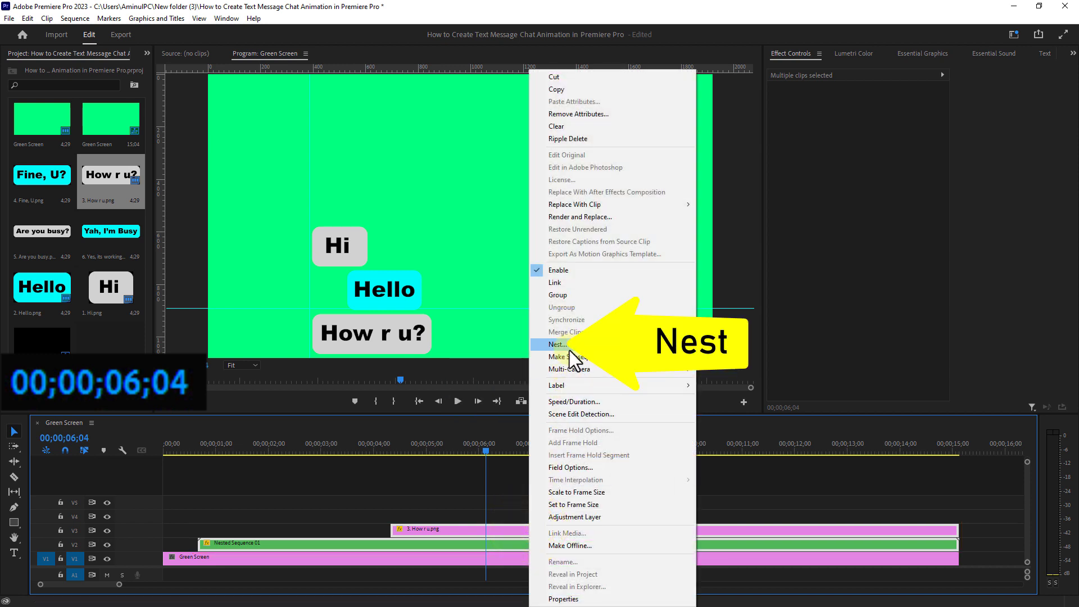
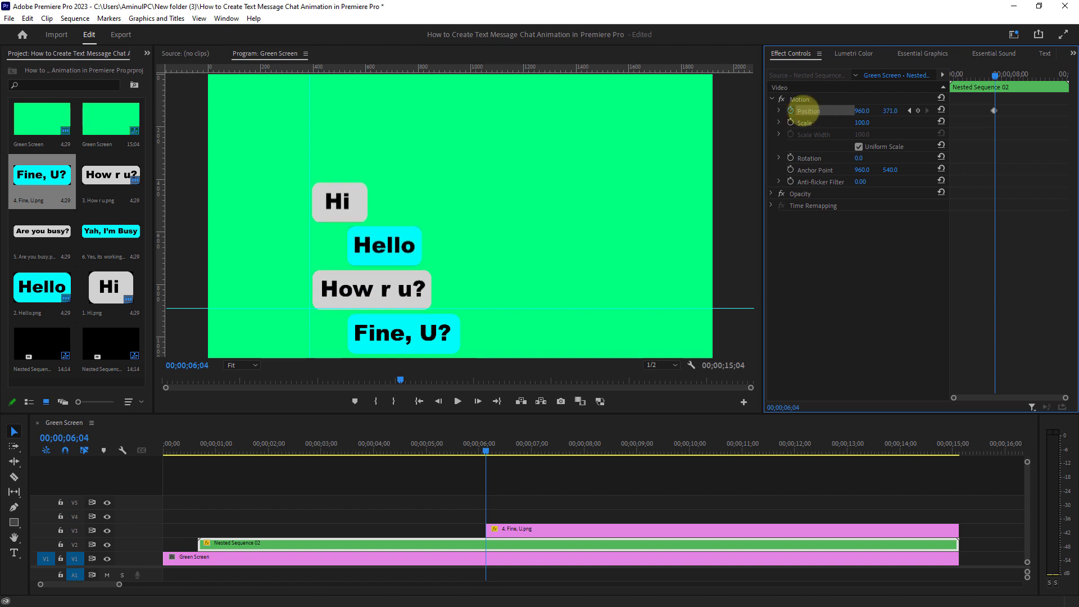
Move the playhead to 00;00;08;05 and nest the Fine, U? clip together with Nested Sequence 02.
click(456, 401)
drag(483, 452, 594, 452)
drag(528, 466, 613, 547)
right_click(598, 527)
click(625, 343)
click(517, 330)
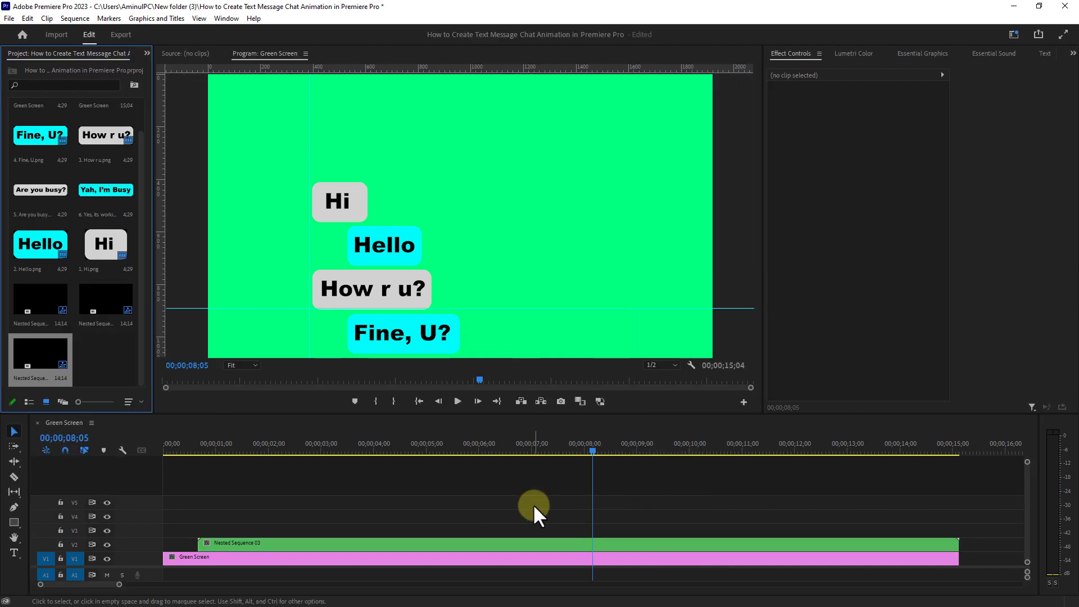
Place 5. Are you busy.png on V3 from 00;00;08;05 to the end of the clips below, with scale 40 and position 742, 994.
drag(40, 191, 640, 530)
drag(853, 530, 958, 530)
click(862, 123)
text(40.)
drag(861, 111, 787, 115)
drag(890, 111, 959, 110)
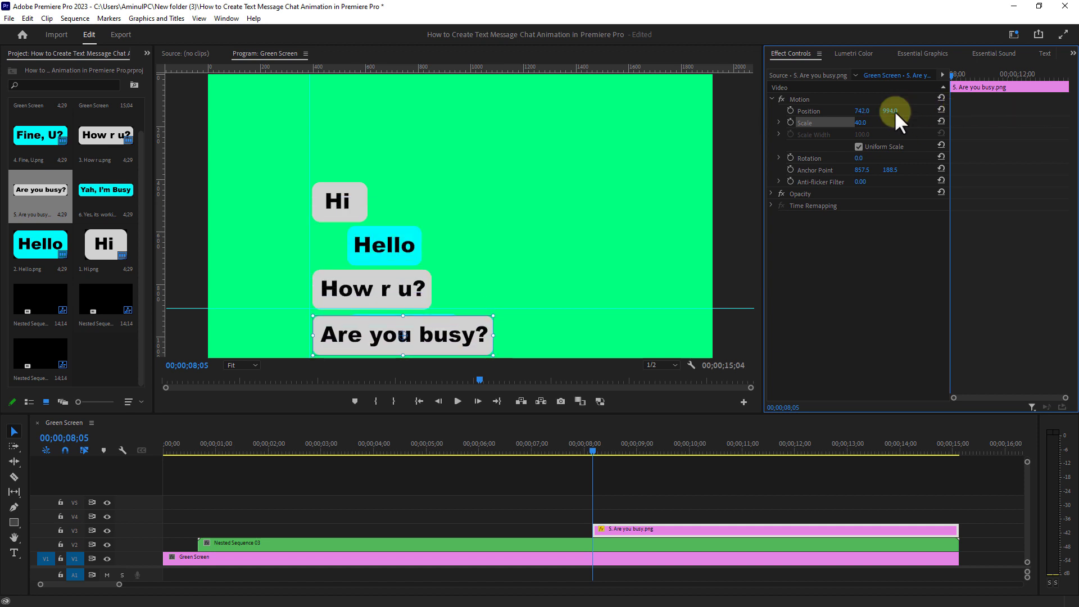
Start position keyframing on Nested Sequence 03 with a keyframe at 00;00;08;01, four frames before the Are you busy? clip.
click(591, 545)
drag(594, 449, 586, 447)
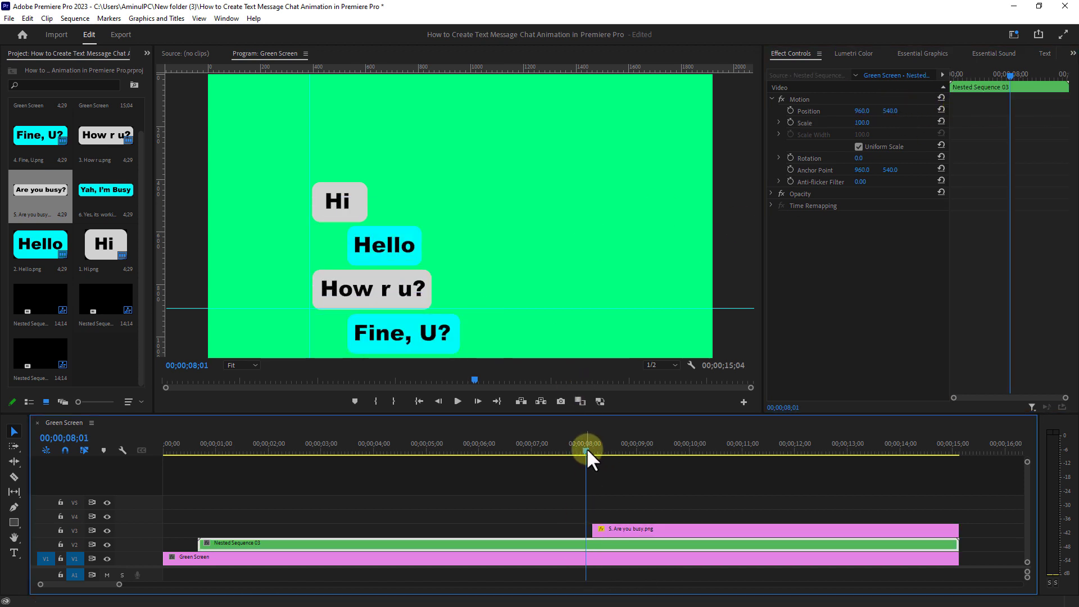
click(788, 108)
click(791, 110)
At 00;00;08;05, set the nested sequence's vertical position to 374 to lift it above the Are you busy? bubble.
click(592, 449)
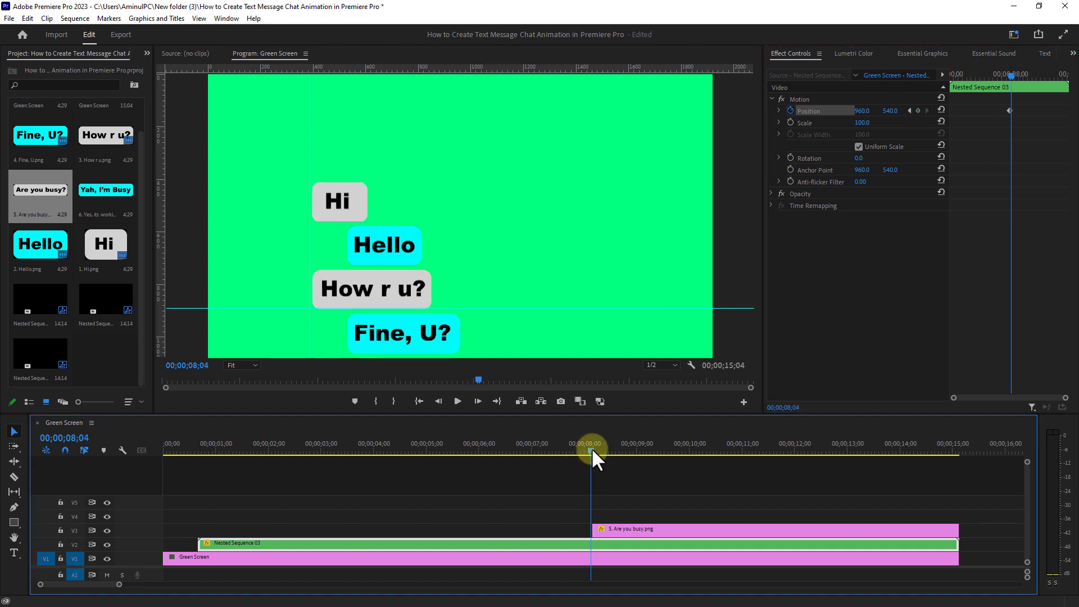
click(891, 111)
drag(892, 112, 802, 108)
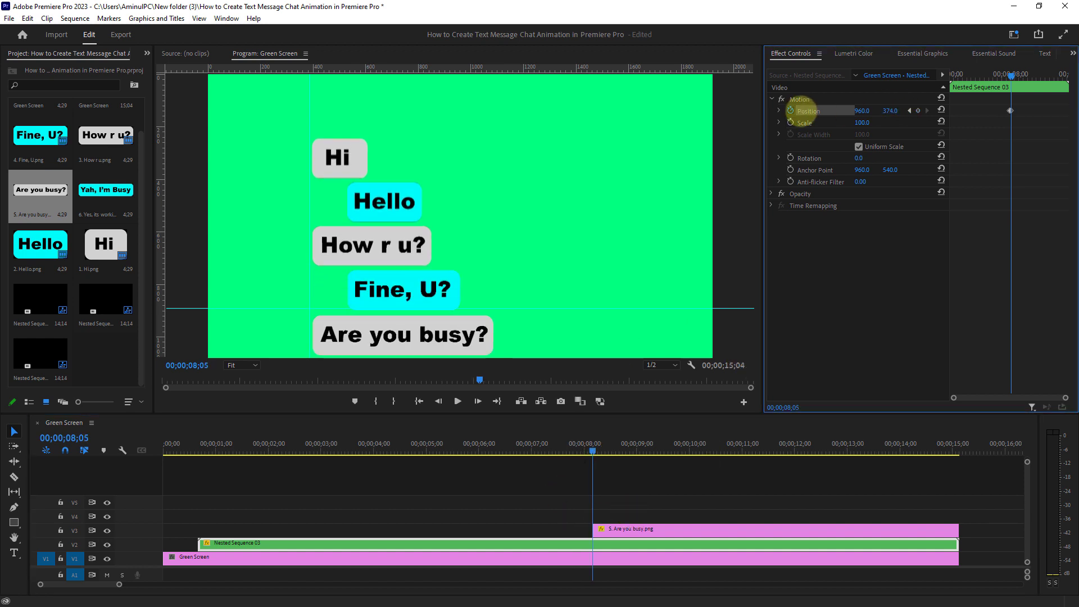
Move the playhead to 00;00;10;04 and nest the Are you busy? clip together with Nested Sequence 03.
click(498, 436)
drag(573, 445, 698, 442)
click(663, 493)
drag(663, 494, 697, 541)
right_click(697, 542)
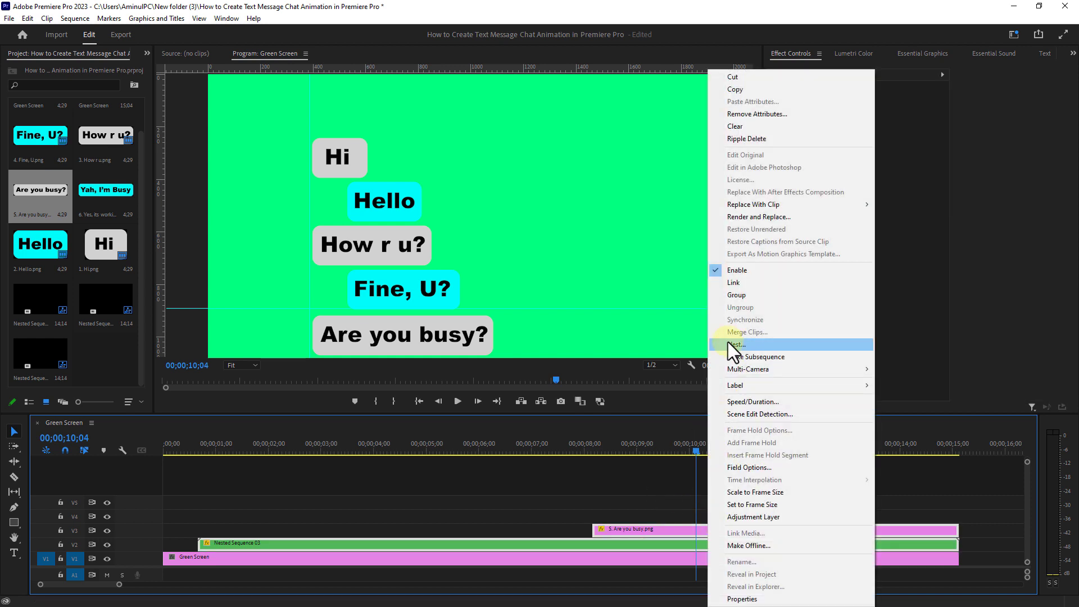
click(726, 342)
click(519, 317)
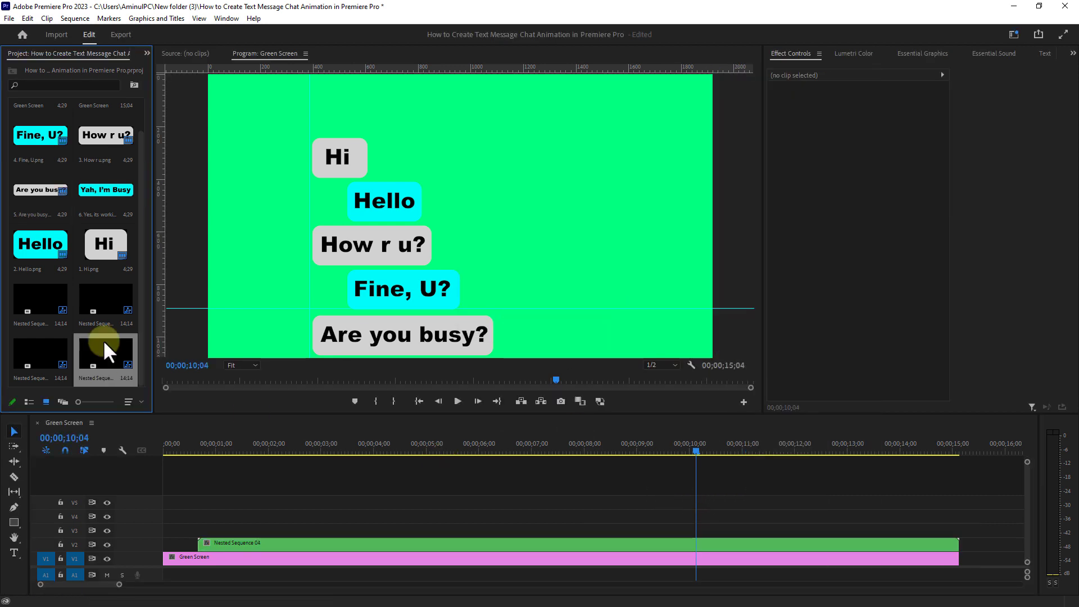
Place 6. Yes, its working Time.png on V3 from 00;00;10;04 to the clips' end, with scale 40 and position 873, 990.
drag(91, 205, 747, 522)
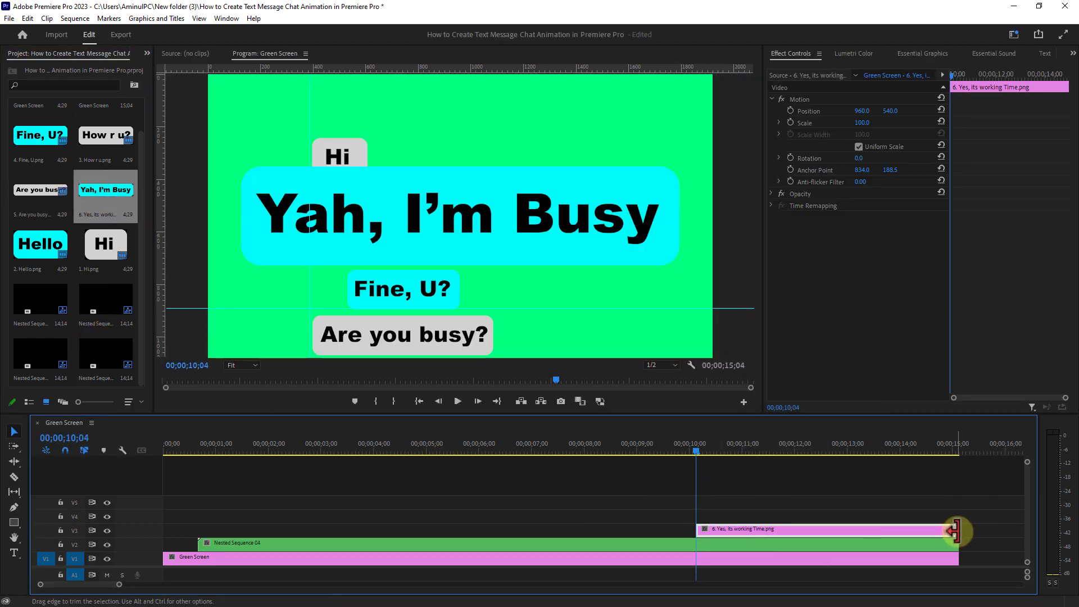
mouse_move(869, 113)
mouse_down()
mouse_move(930, 116)
mouse_move(831, 109)
mouse_move(977, 97)
mouse_move(881, 128)
mouse_up()
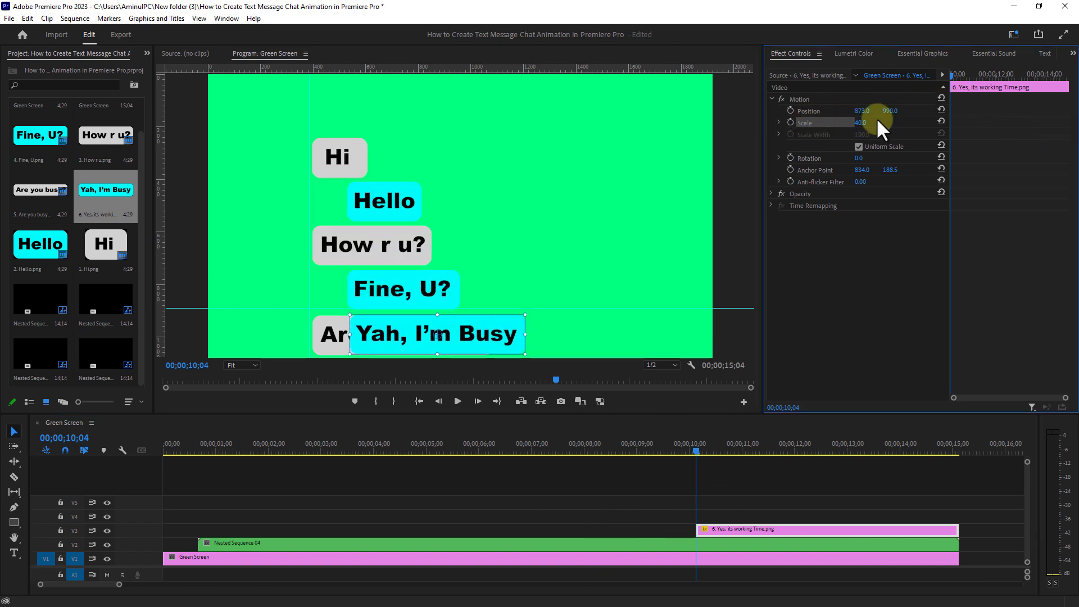
Keyframe Nested Sequence 04's position from 00;00;10;00, raising it to a vertical position of 360 at 00;00;10;04.
click(720, 543)
click(690, 449)
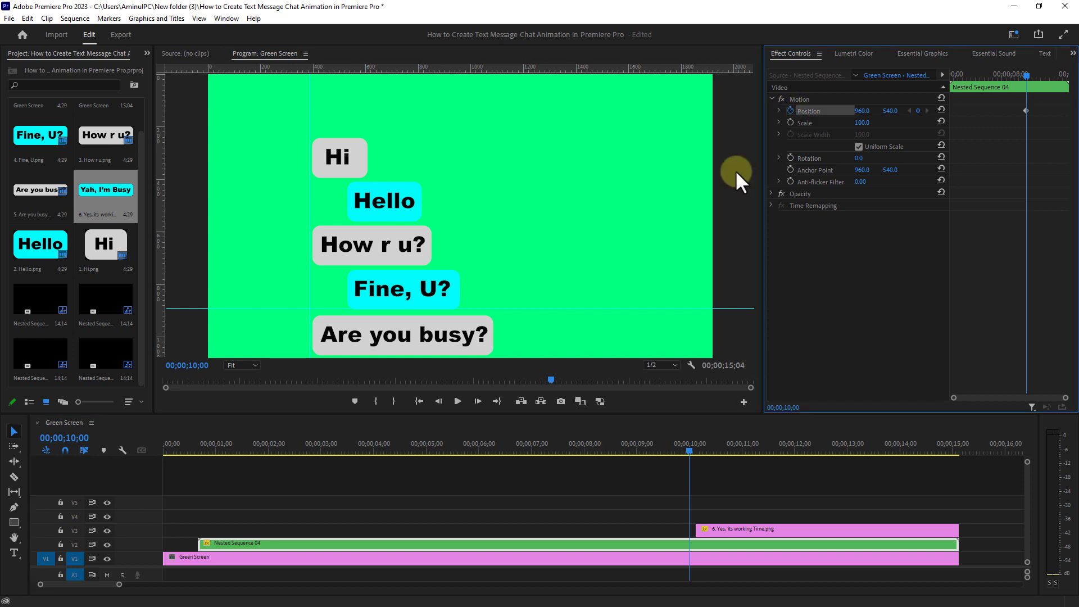
click(696, 450)
drag(890, 110, 789, 110)
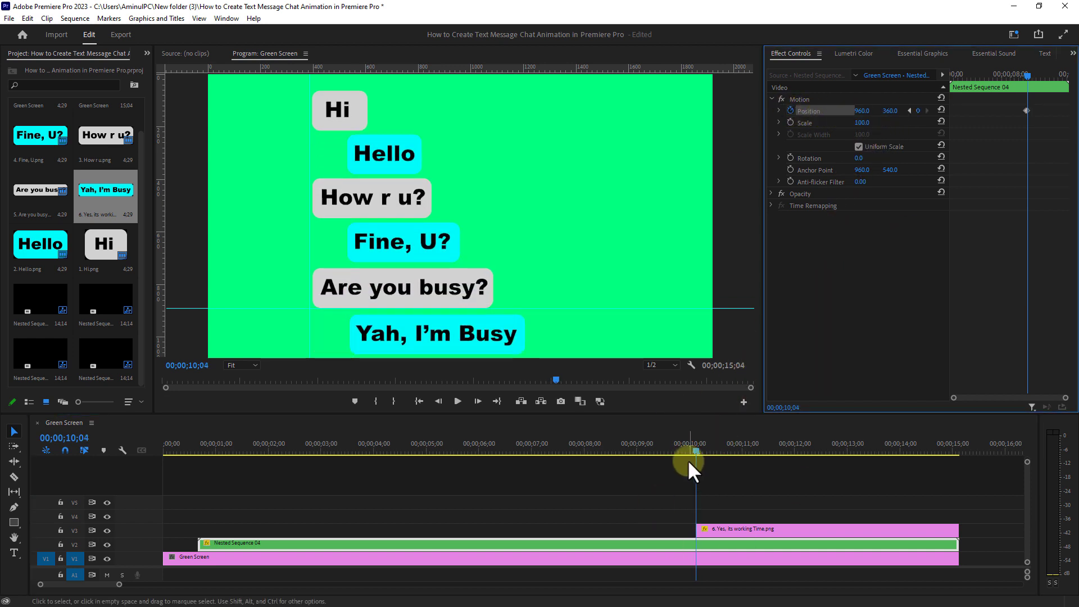
Play the chat animation from the early Hi bubble through the Yah, I'm Busy bubble to review all the moves.
drag(694, 450, 281, 471)
click(458, 401)
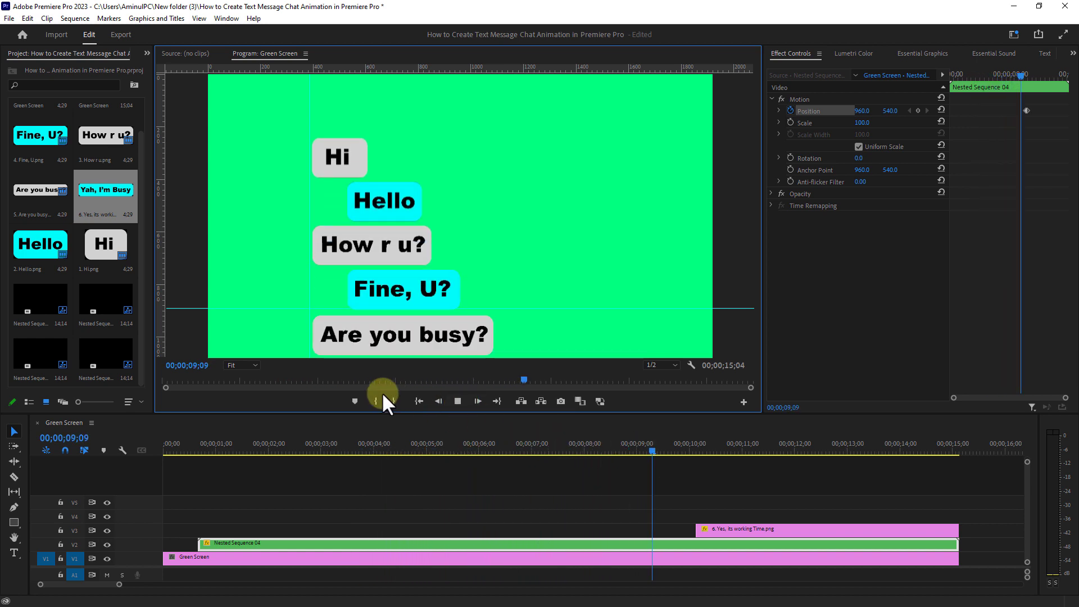
click(457, 401)
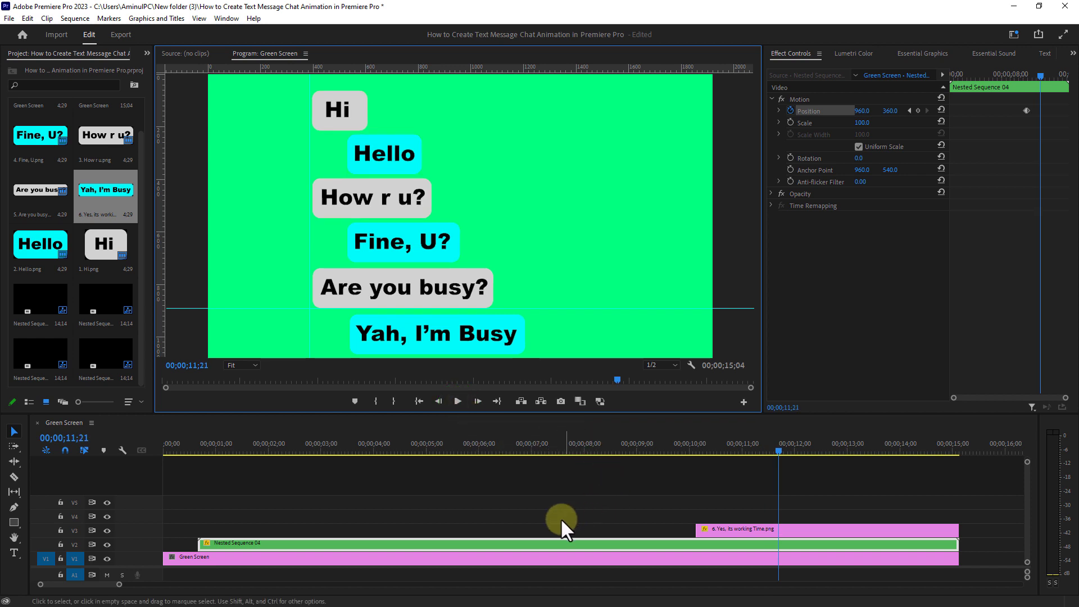
Export the sequence as Green Screen.mp4 in H.264 format.
click(10, 18)
click(34, 368)
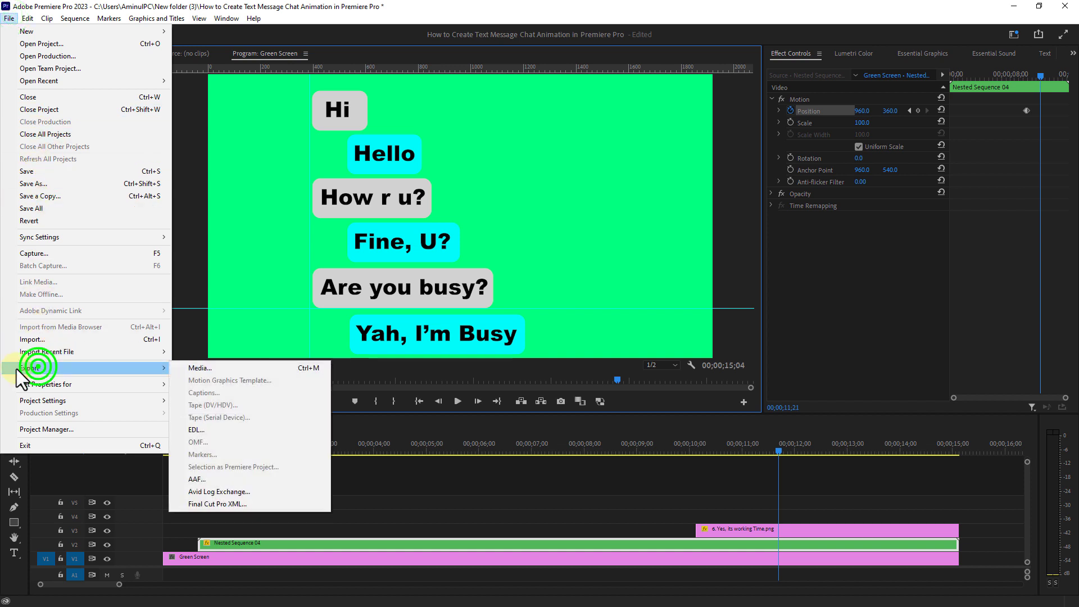
click(202, 367)
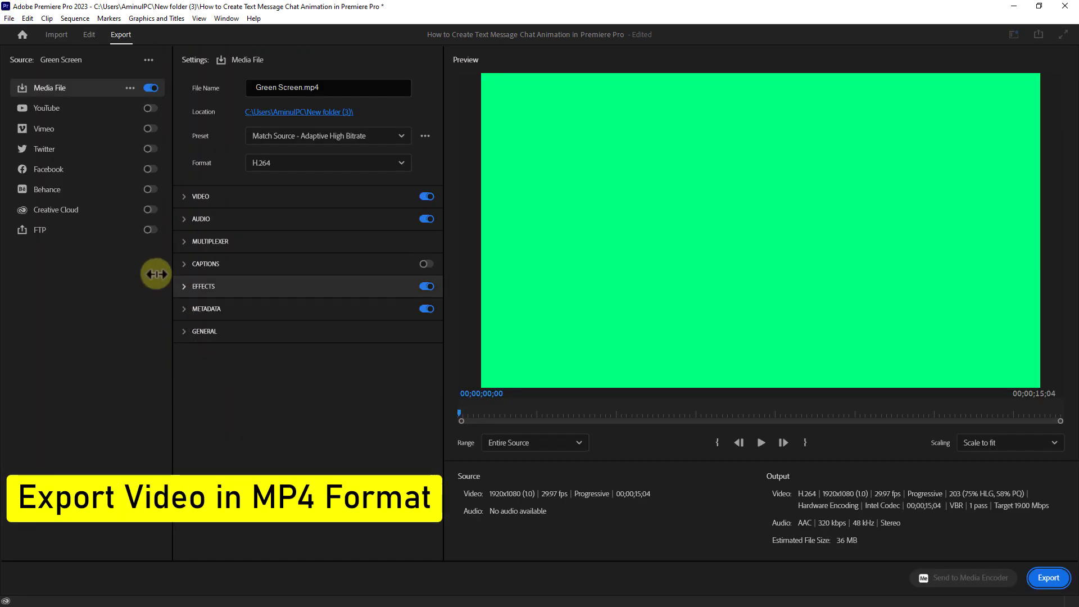
click(302, 162)
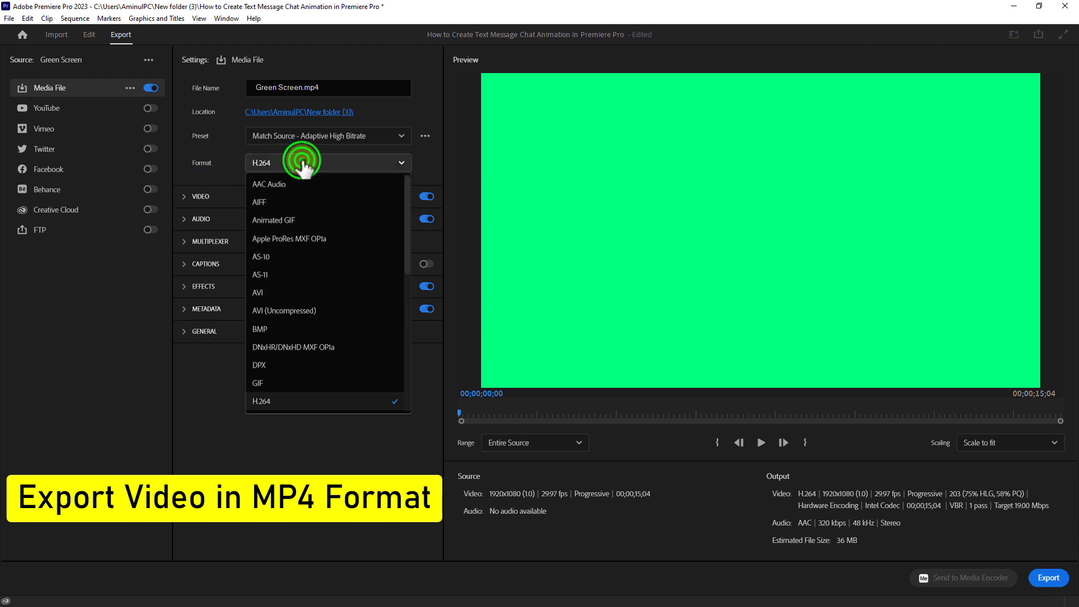
click(263, 400)
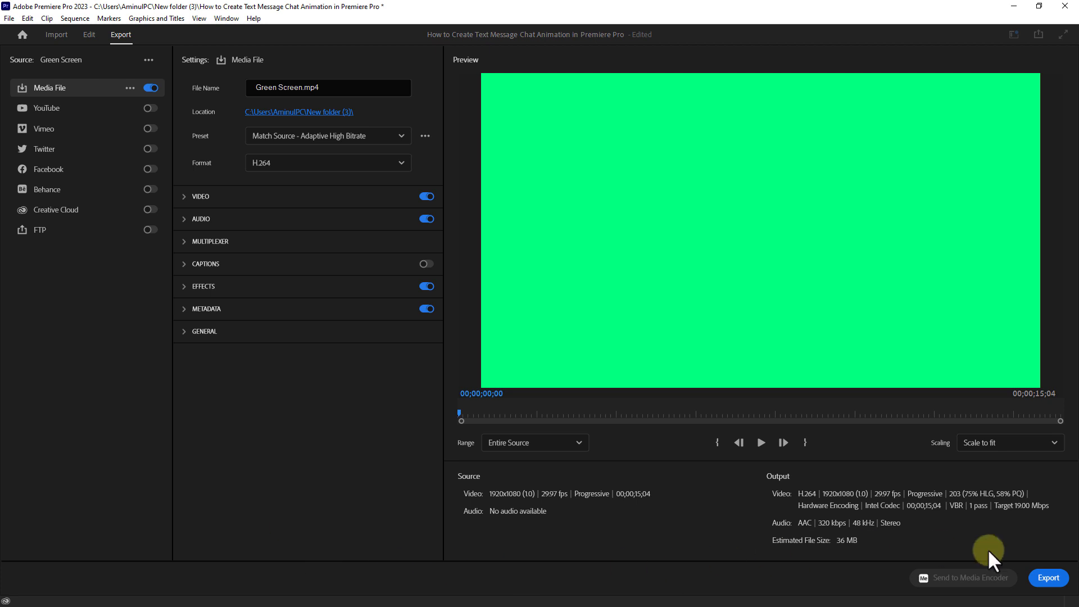
click(1049, 579)
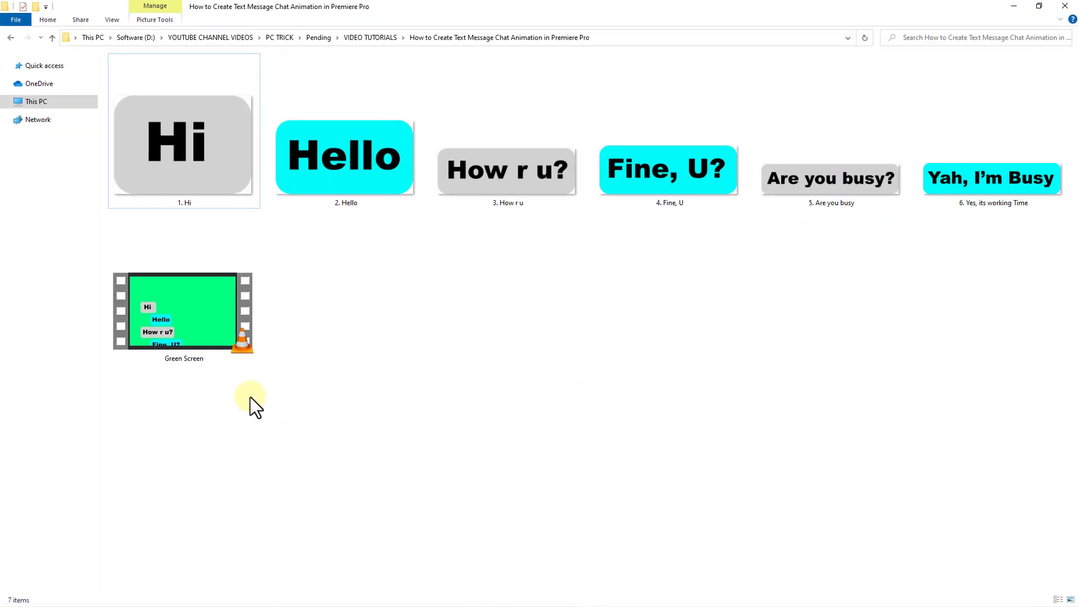
Open the exported Green Screen video full screen in VLC, skim through the chat animation and close the player.
click(200, 329)
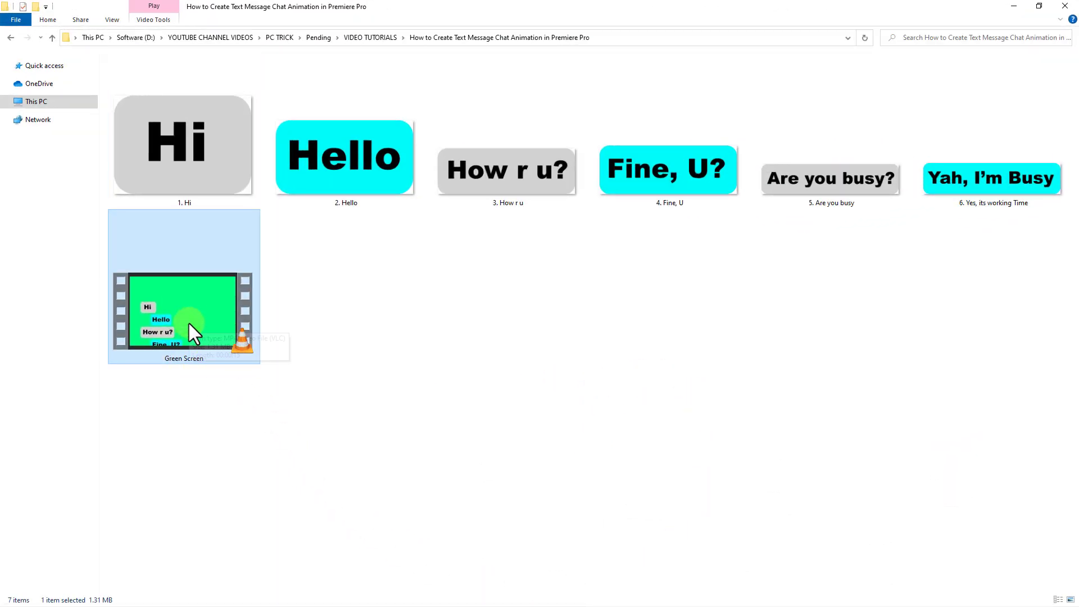
double_click(188, 322)
double_click(636, 422)
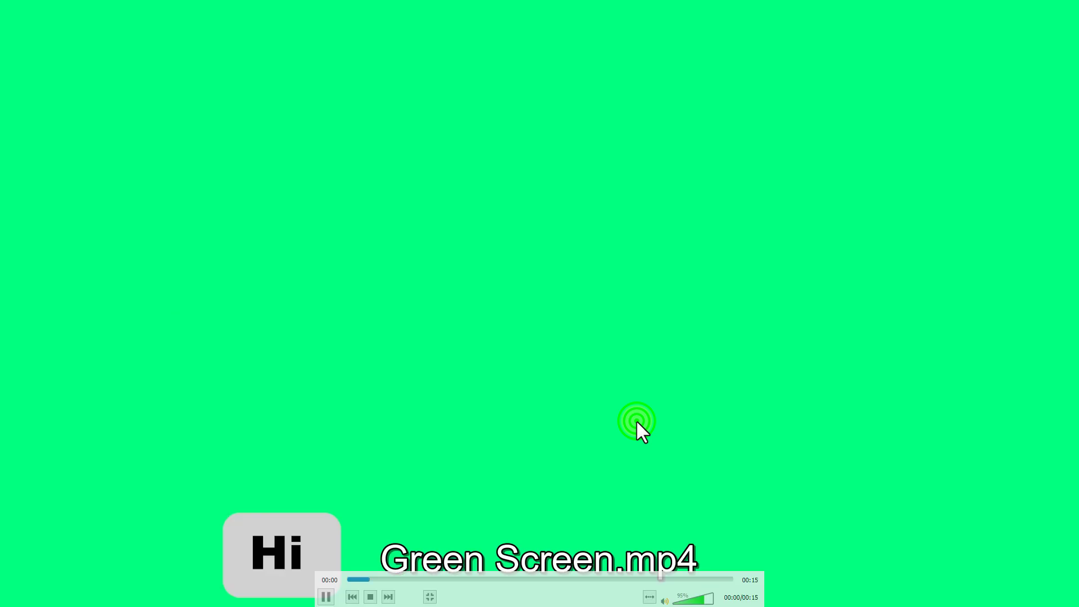
click(533, 579)
click(605, 579)
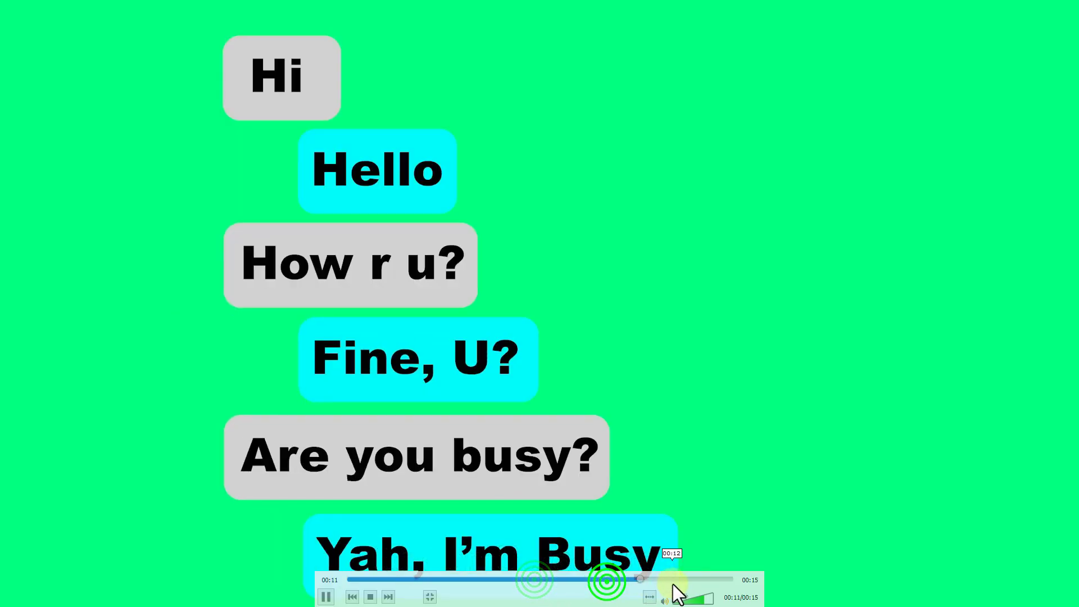
click(673, 579)
right_click(712, 557)
click(736, 544)
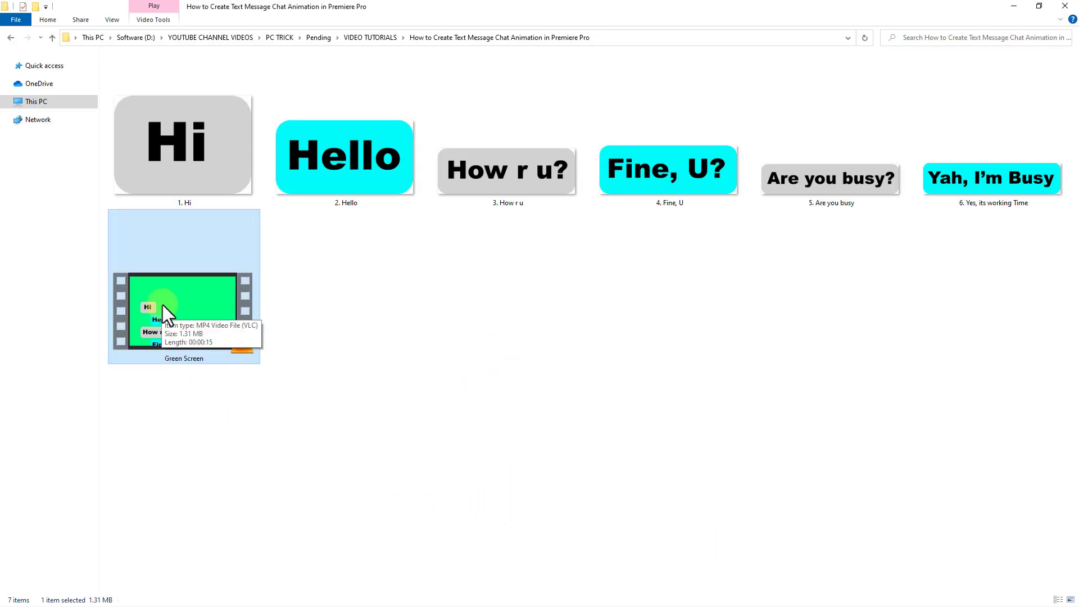
In the Green Screen Removal project in Premiere Pro, place Green Screen.mp4 on V2 above the footage and scale it to 184.
drag(162, 304, 194, 543)
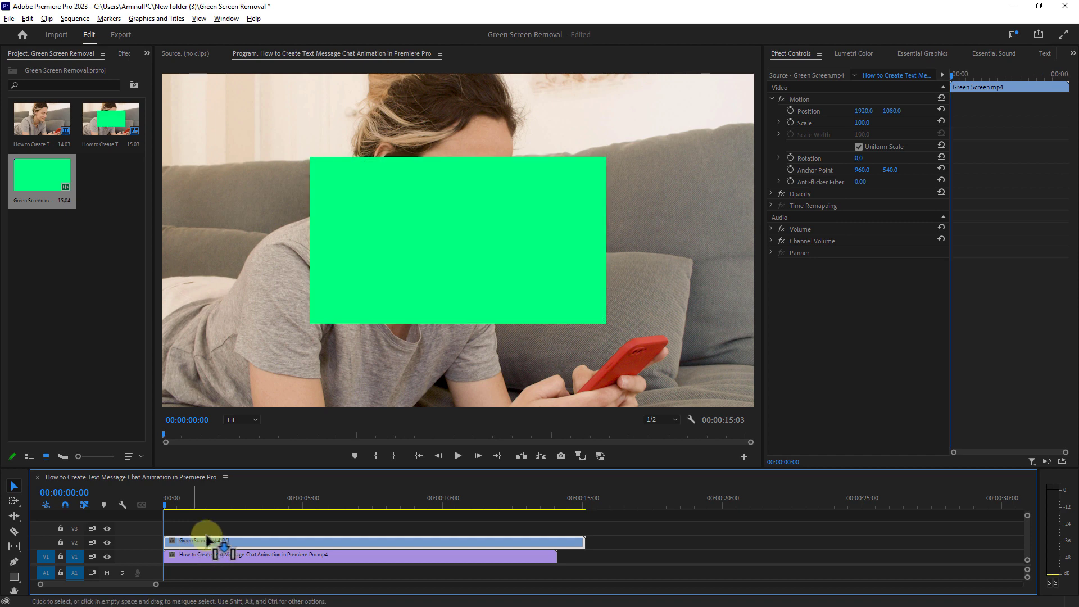
click(224, 504)
drag(228, 502, 436, 505)
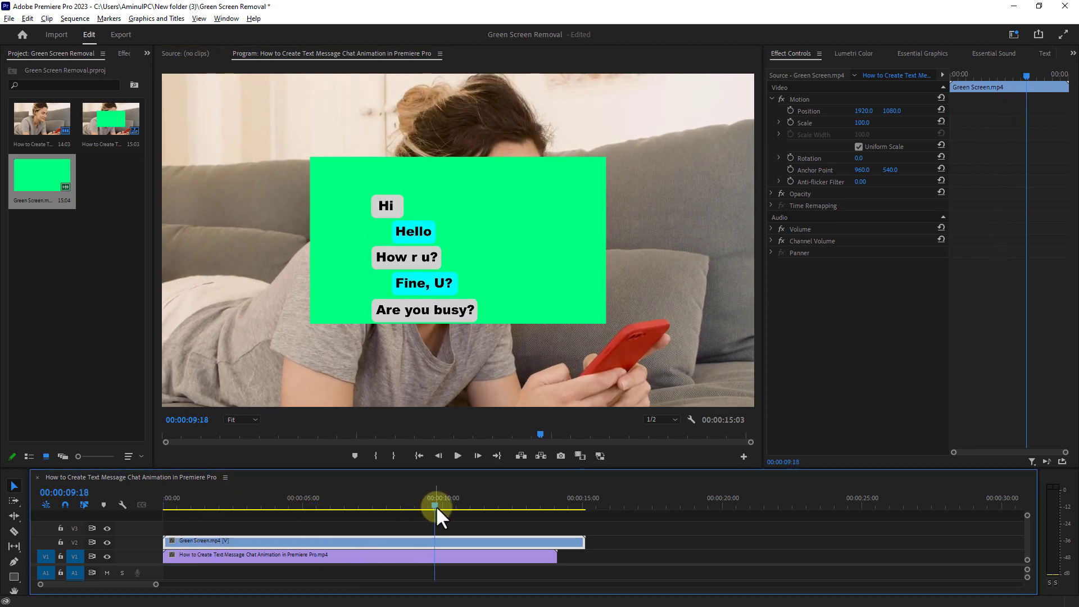
click(452, 540)
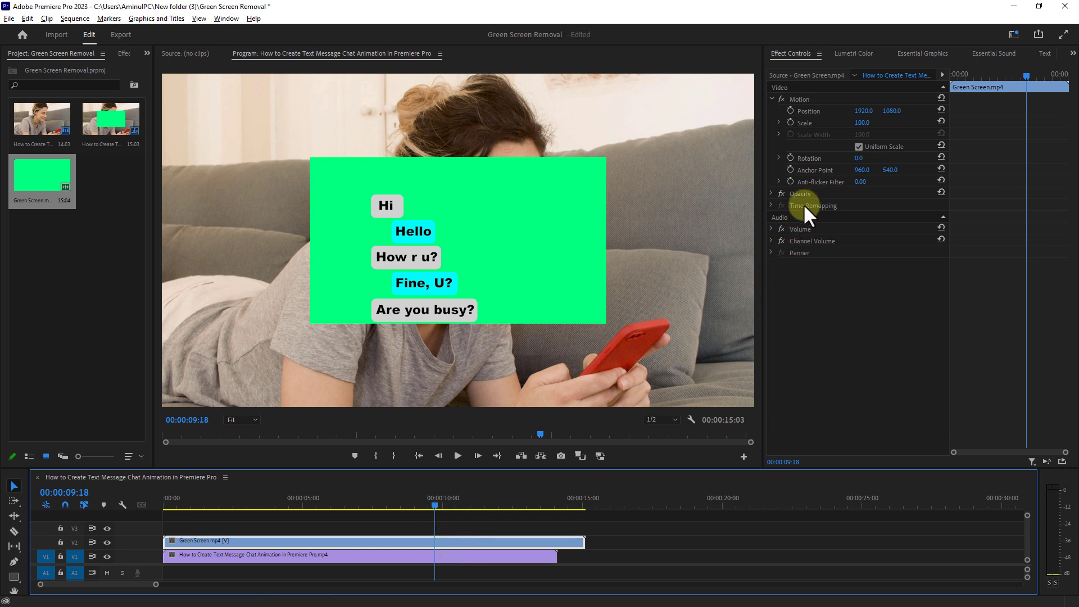
drag(857, 121, 918, 120)
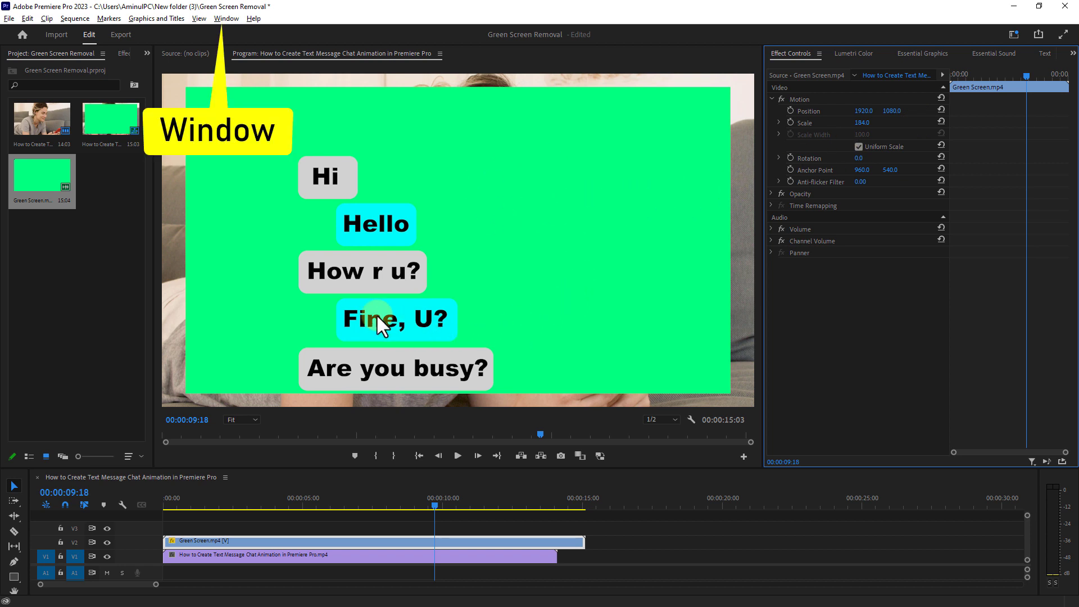
Find the Ultra Key video effect and apply it to the Green Screen.mp4 clip on V2.
click(226, 18)
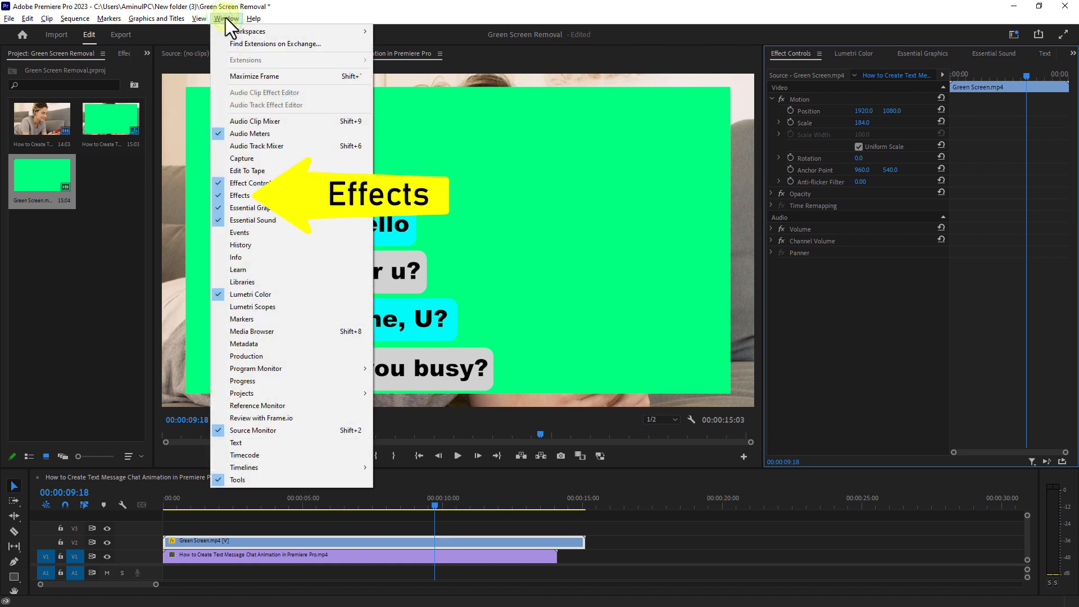
click(241, 195)
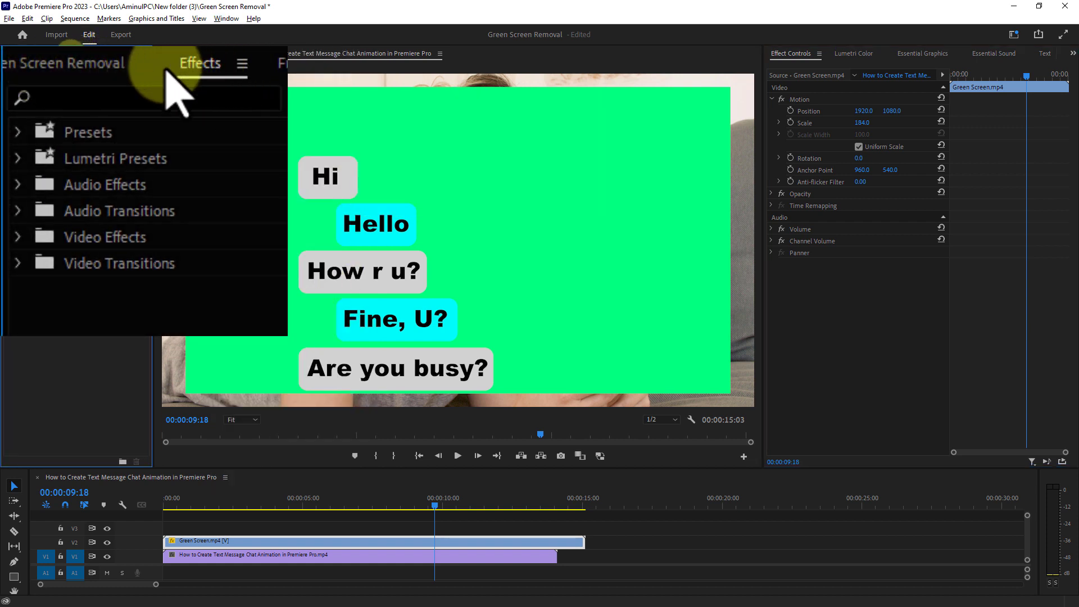
click(122, 98)
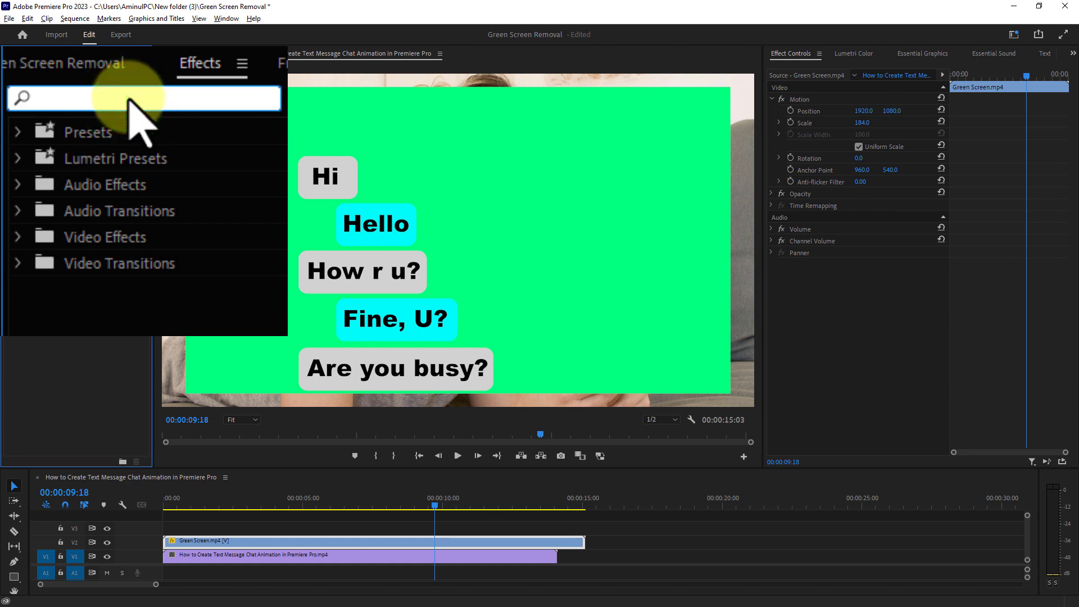
text(Ultra Key)
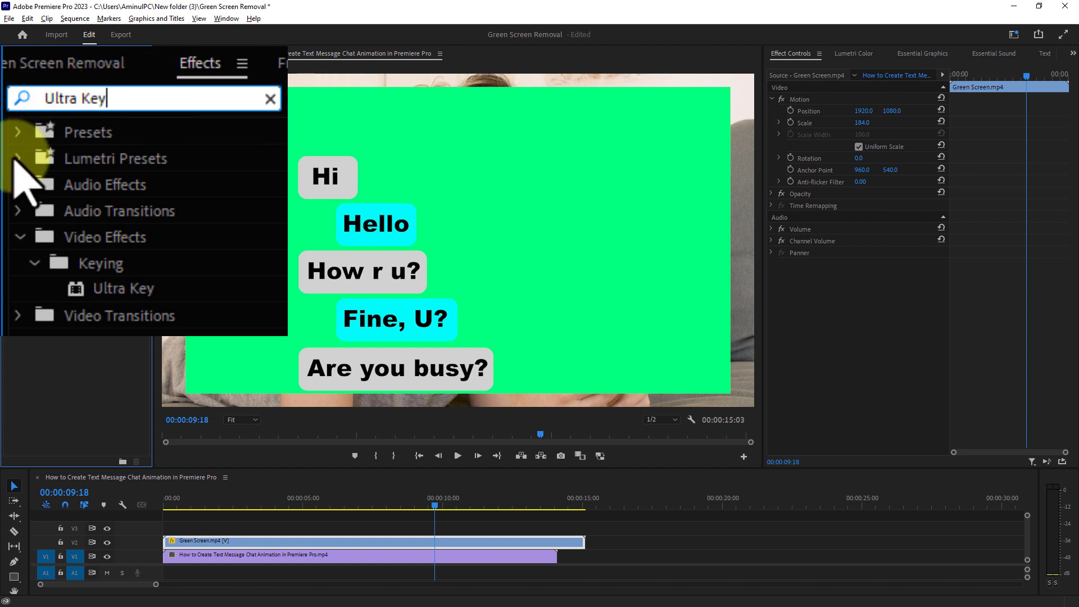
click(92, 289)
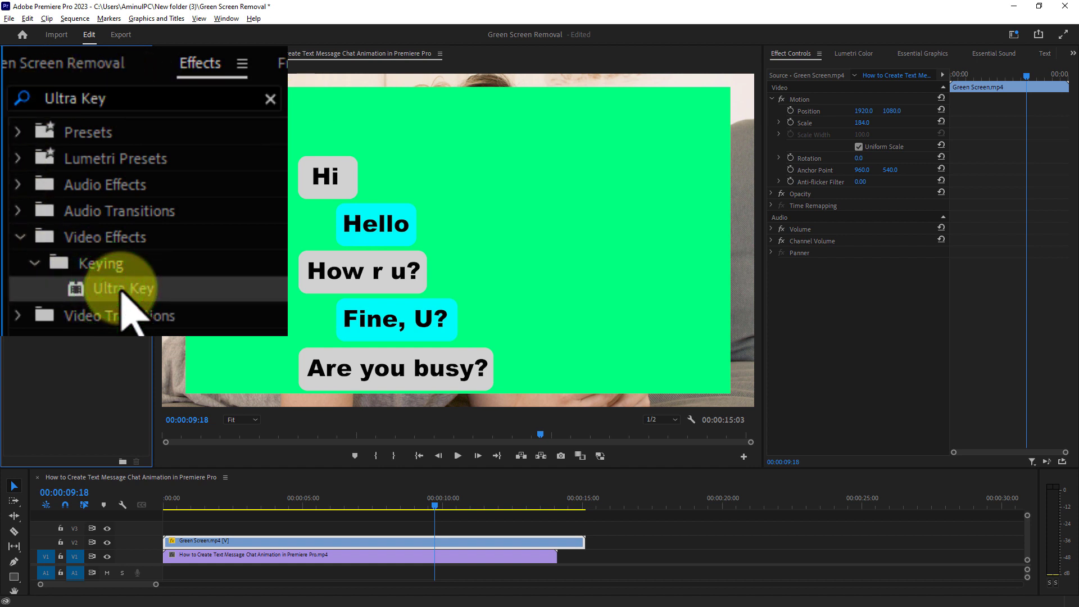
drag(122, 289, 278, 540)
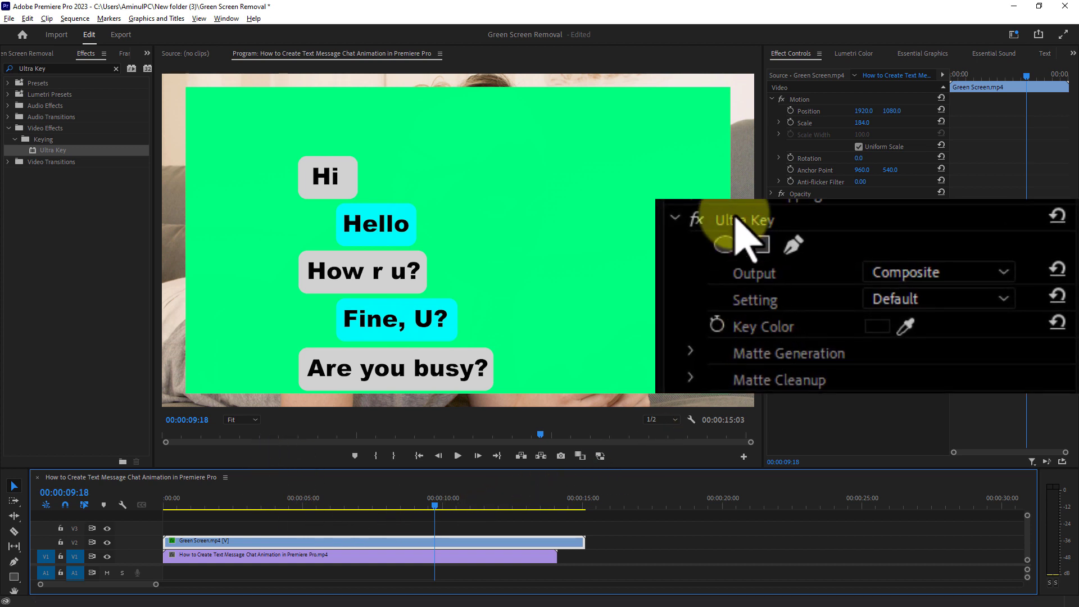
Set Ultra Key's Key Color by sampling the green background of the chat animation in the program preview.
click(735, 218)
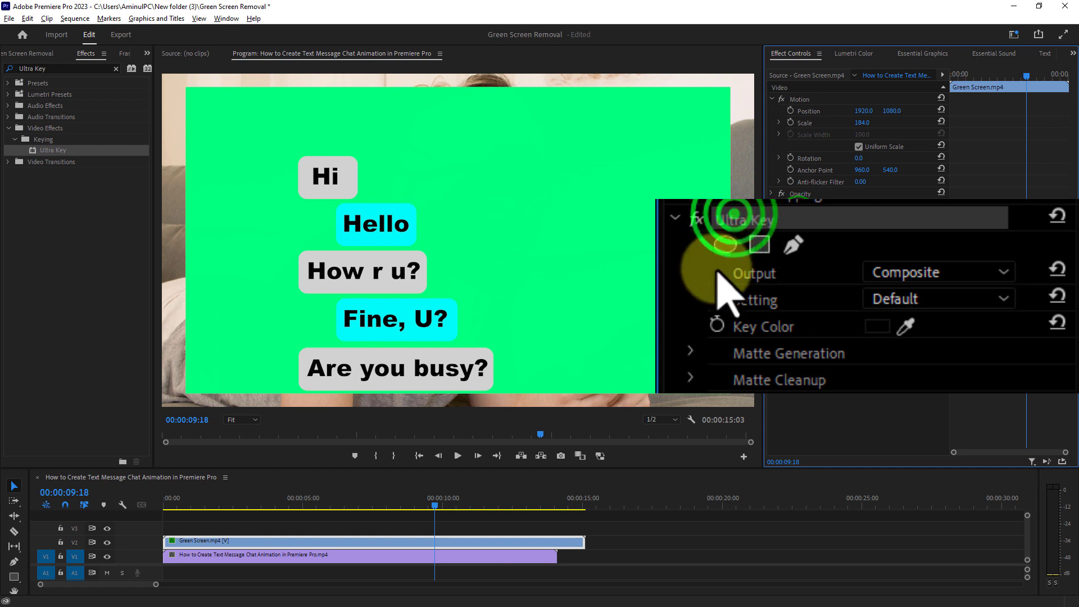
click(770, 329)
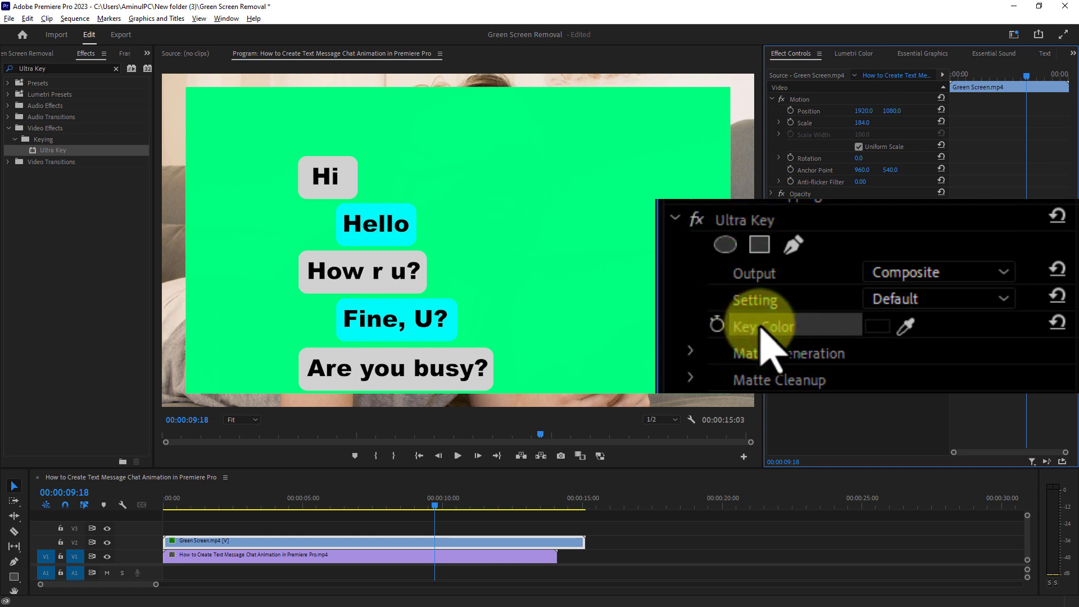
click(908, 323)
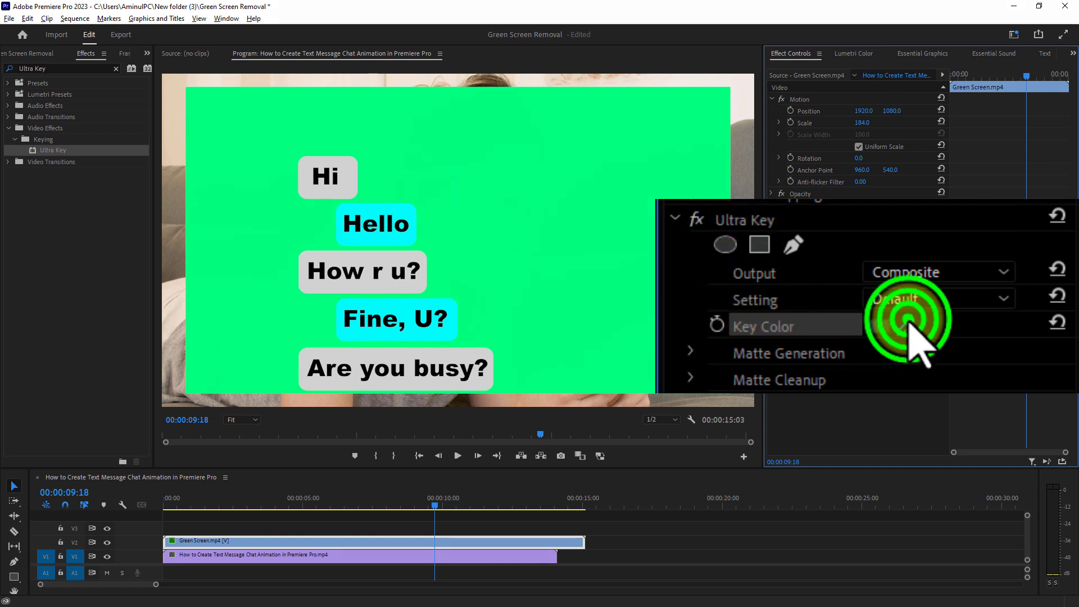
click(570, 230)
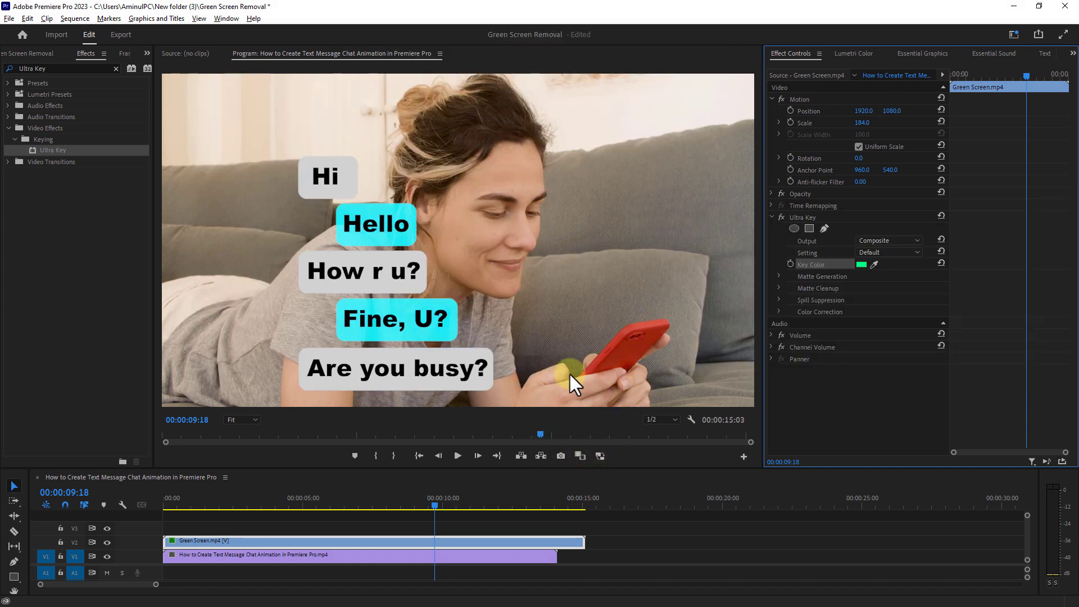
Scale the chat overlay to about 148 and move it to about 3407, 785, beside the woman's face above the phone.
click(800, 99)
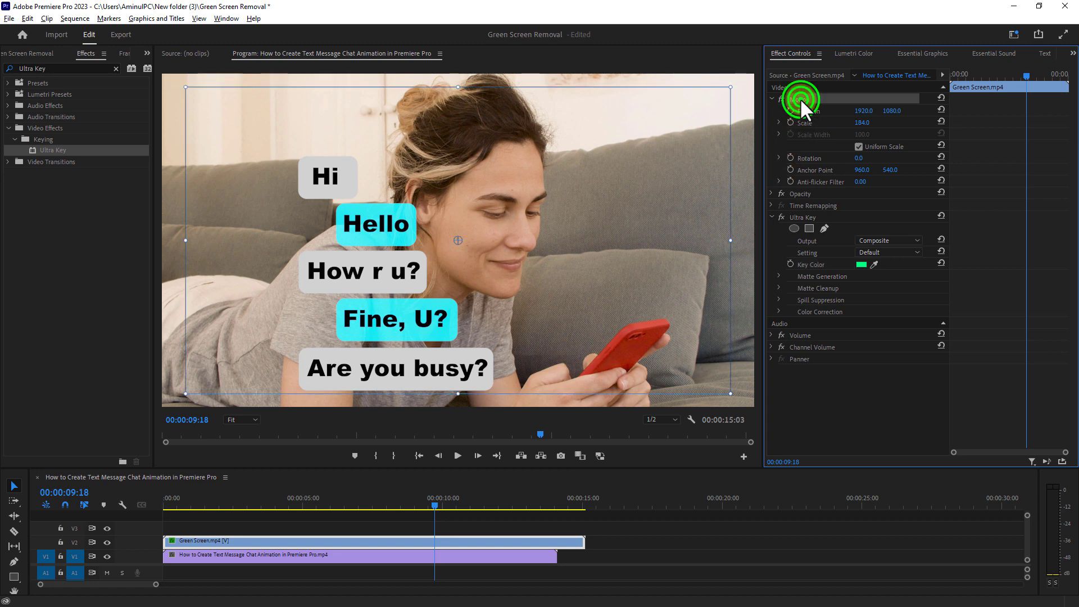
drag(387, 297, 484, 267)
drag(470, 306, 629, 270)
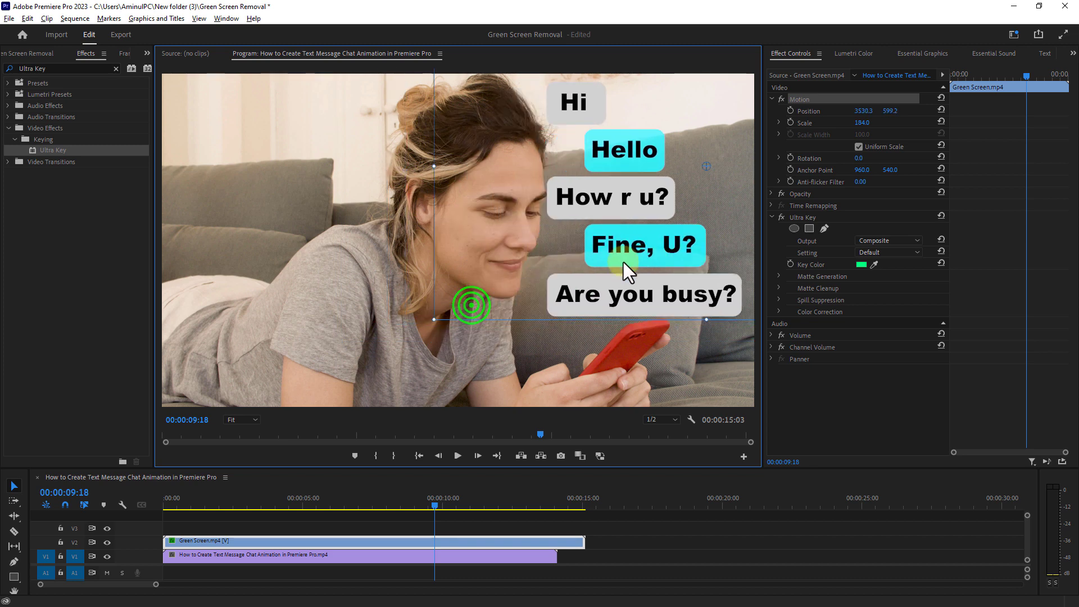
drag(436, 319, 510, 277)
drag(641, 259, 614, 277)
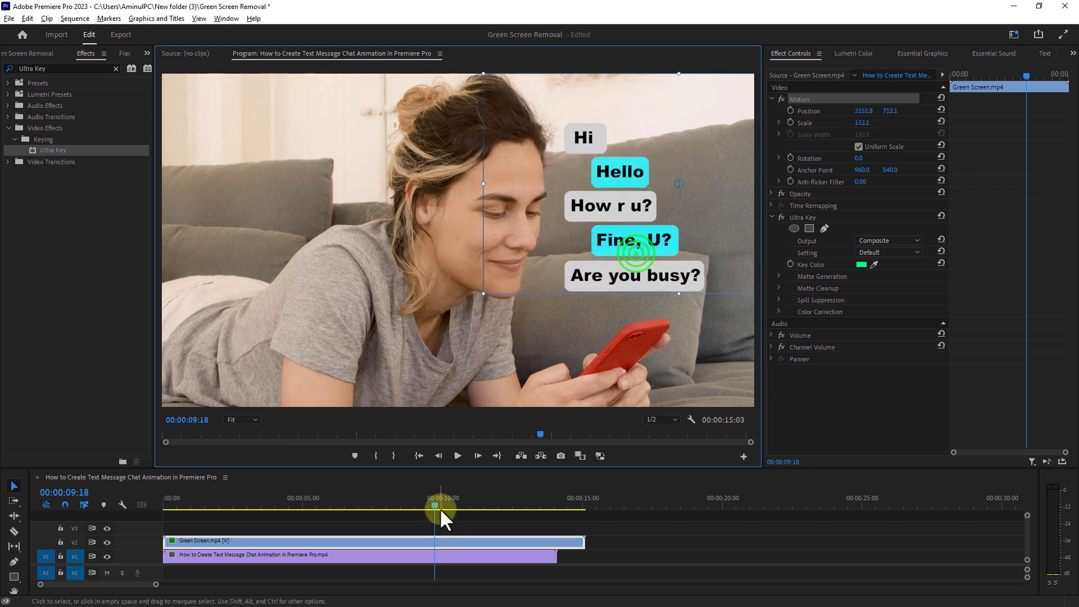
drag(433, 504, 470, 502)
mouse_move(679, 289)
mouse_down()
mouse_move(681, 303)
mouse_move(670, 292)
mouse_up()
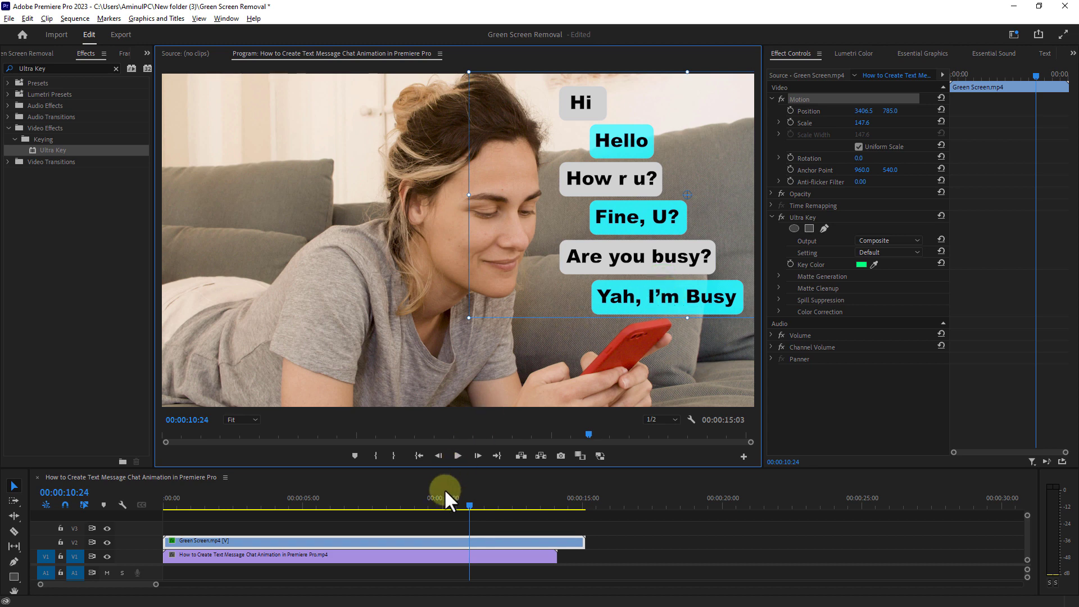
Deselect the overlay clip and play the composite from near the start of the sequence.
click(436, 535)
drag(470, 505, 176, 501)
click(456, 455)
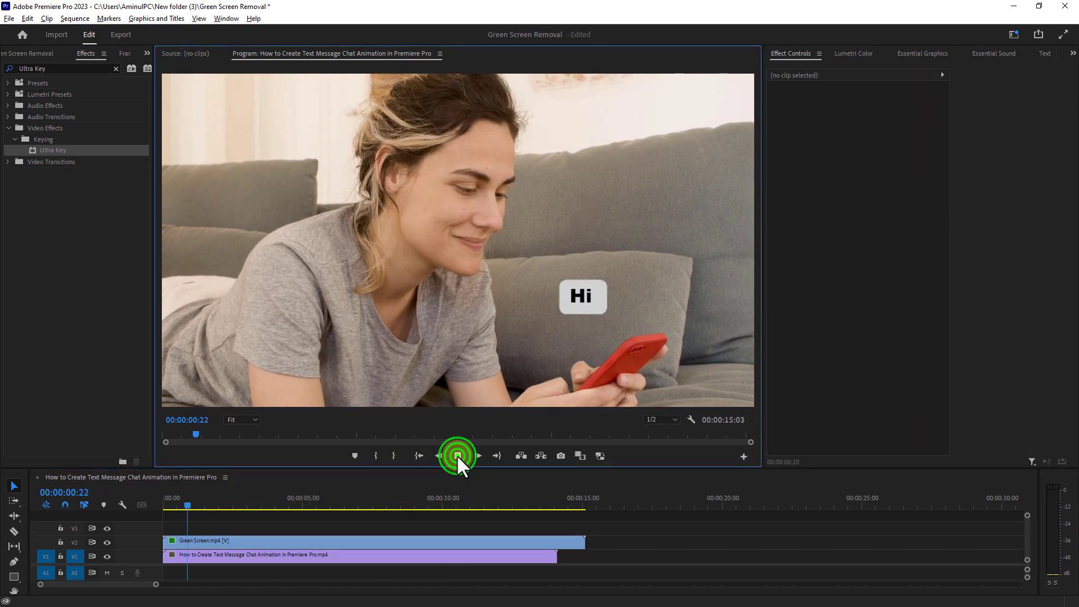